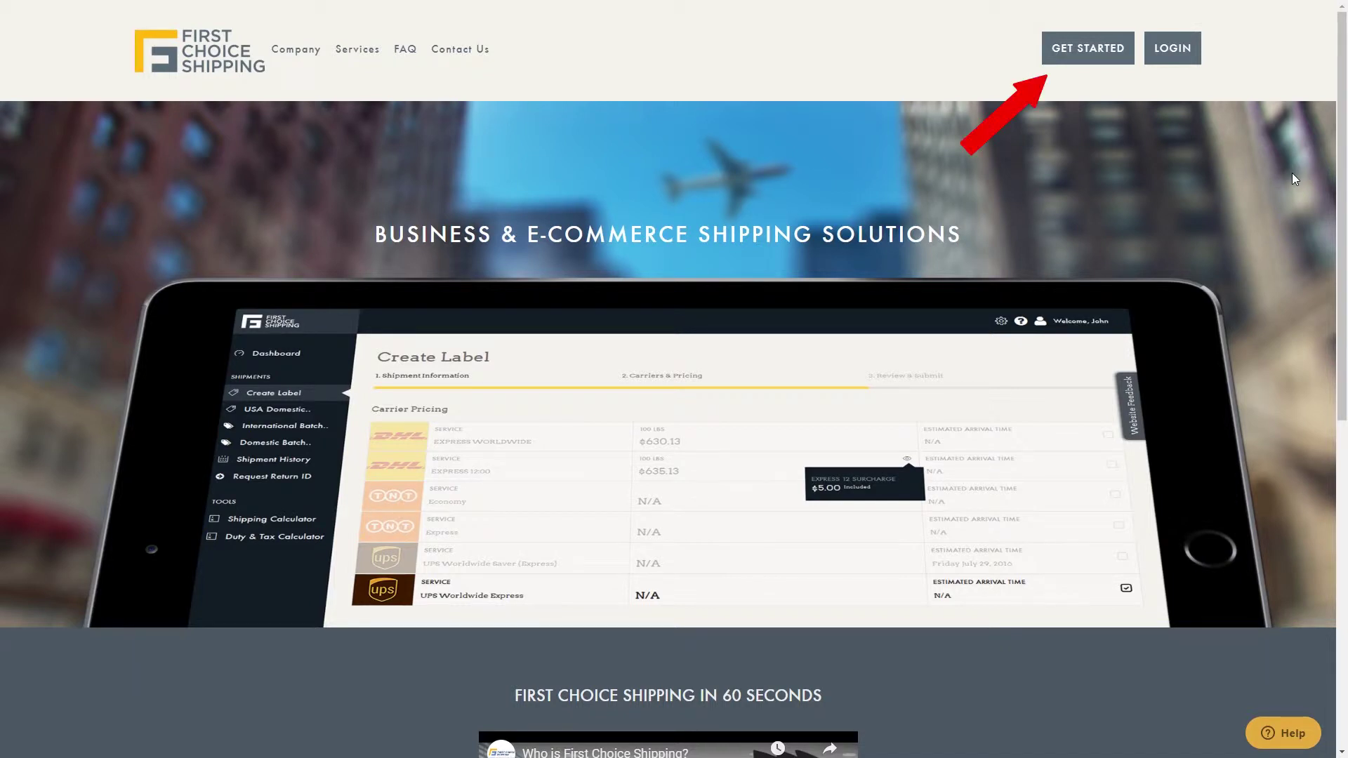
# - Start a Business account sign-up with company name 'ABC Company'
pyautogui.click(1094, 62)
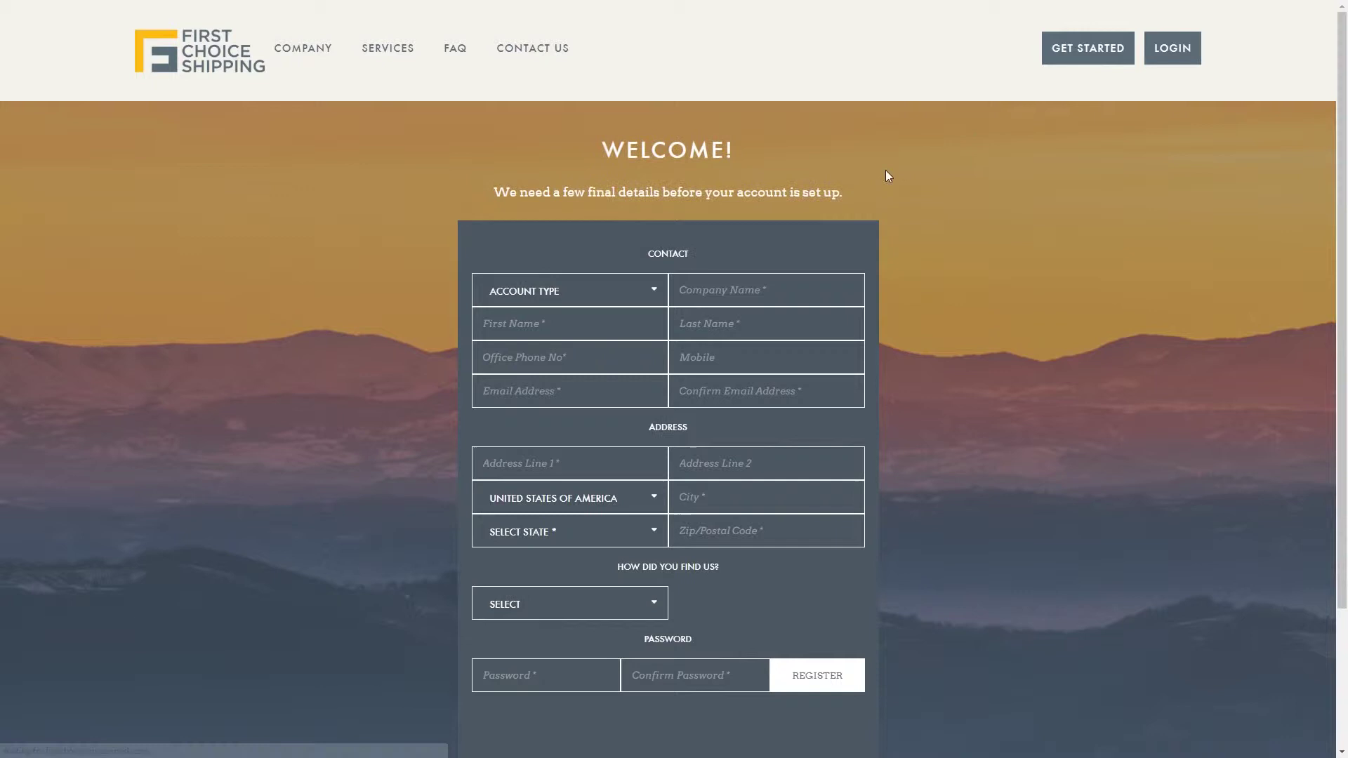
pyautogui.click(641, 295)
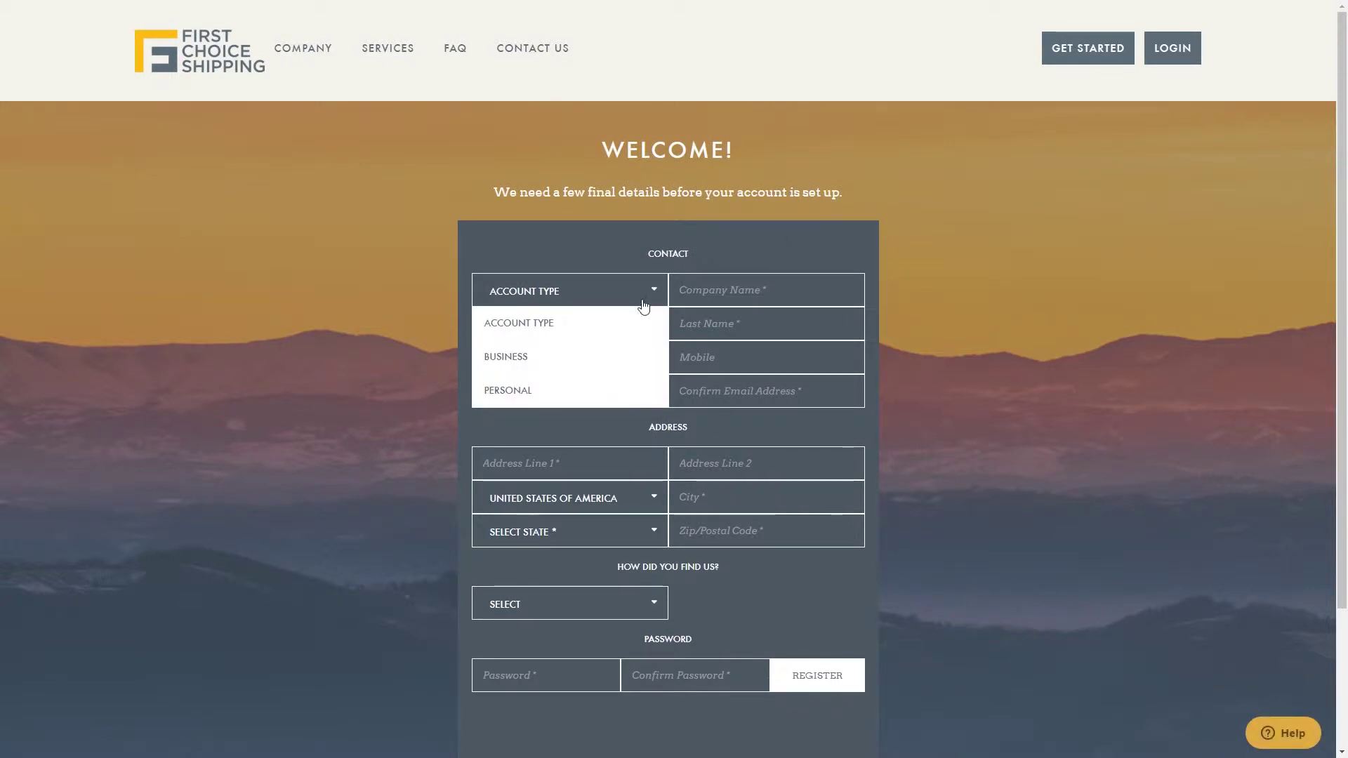
pyautogui.click(637, 356)
pyautogui.click(725, 296)
pyautogui.write('ABC Company')
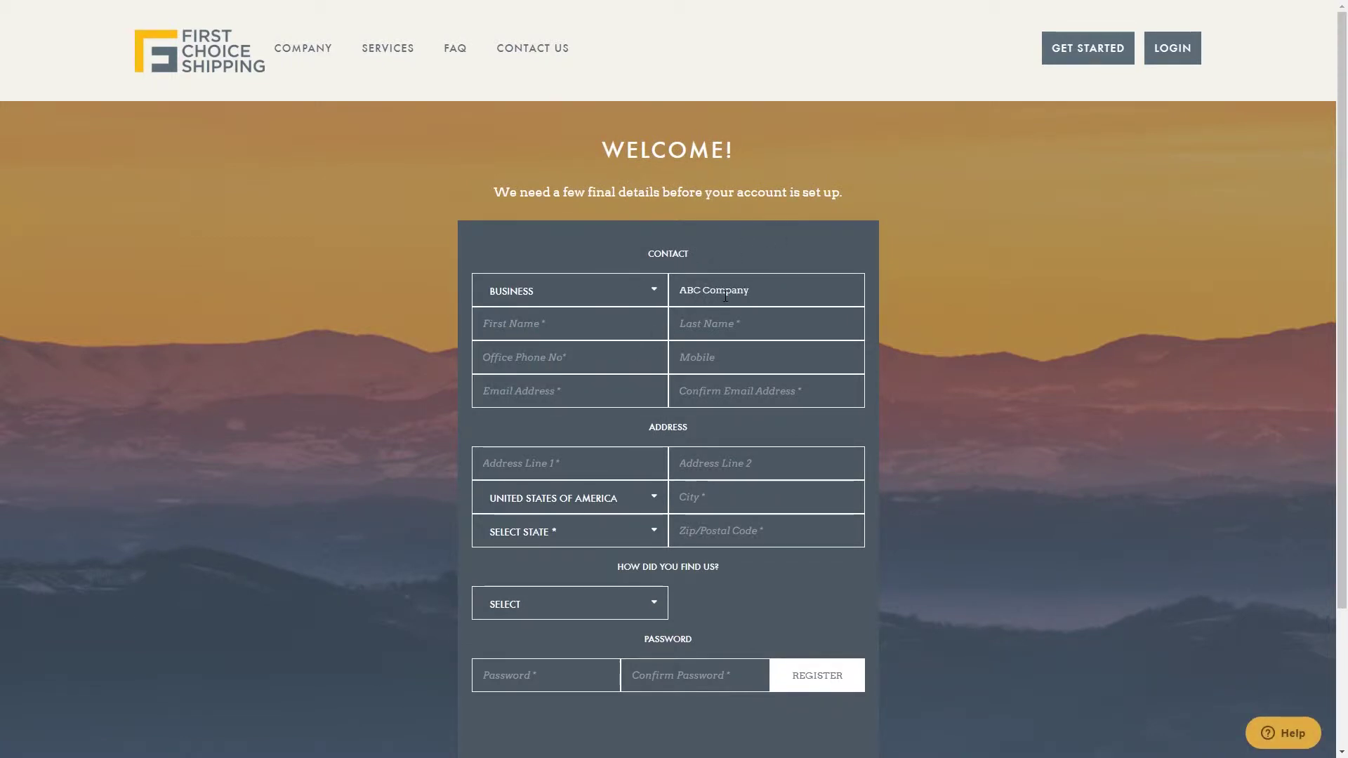
# - Fill in the contact's first and last name, office phone, and e-mail with confirmation
pyautogui.press('Tab')
pyautogui.press('Tab')
pyautogui.press('Tab')
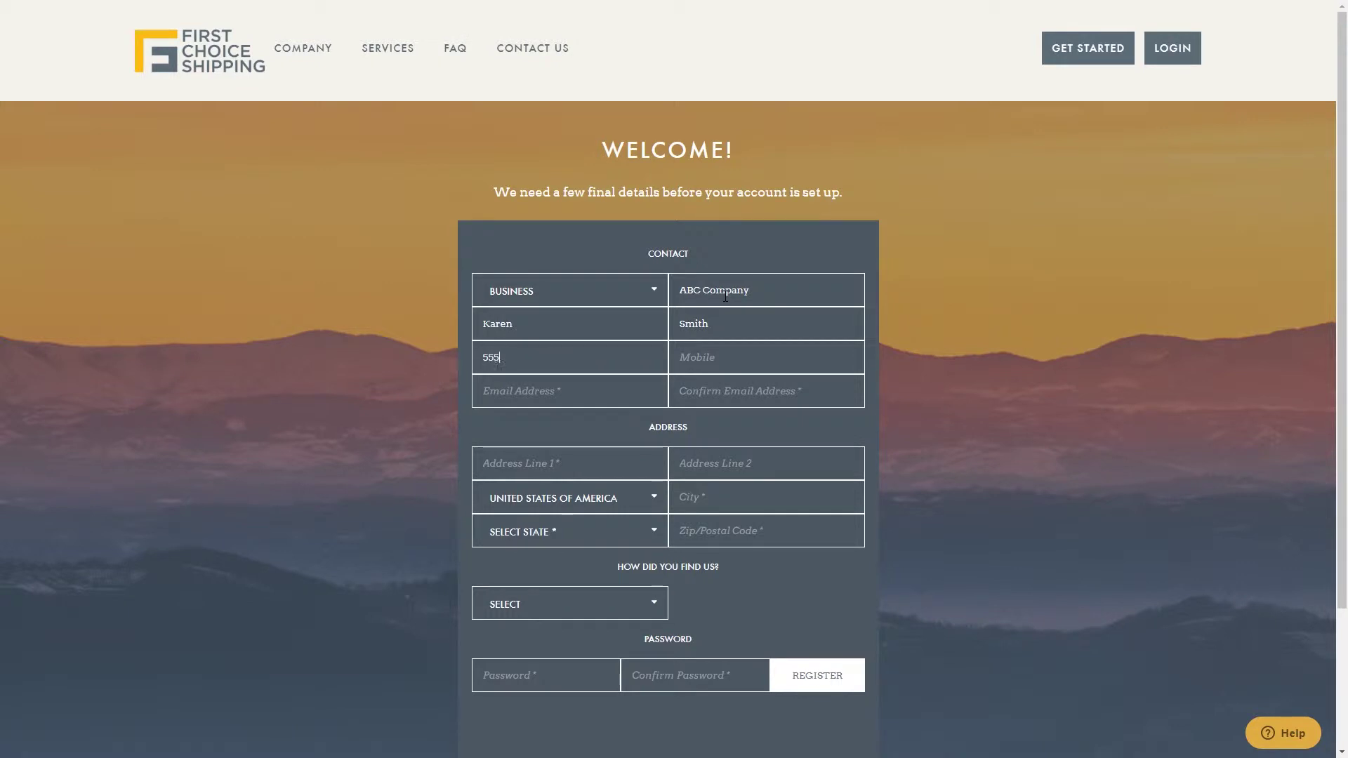
pyautogui.press('Tab')
pyautogui.press('Tab')
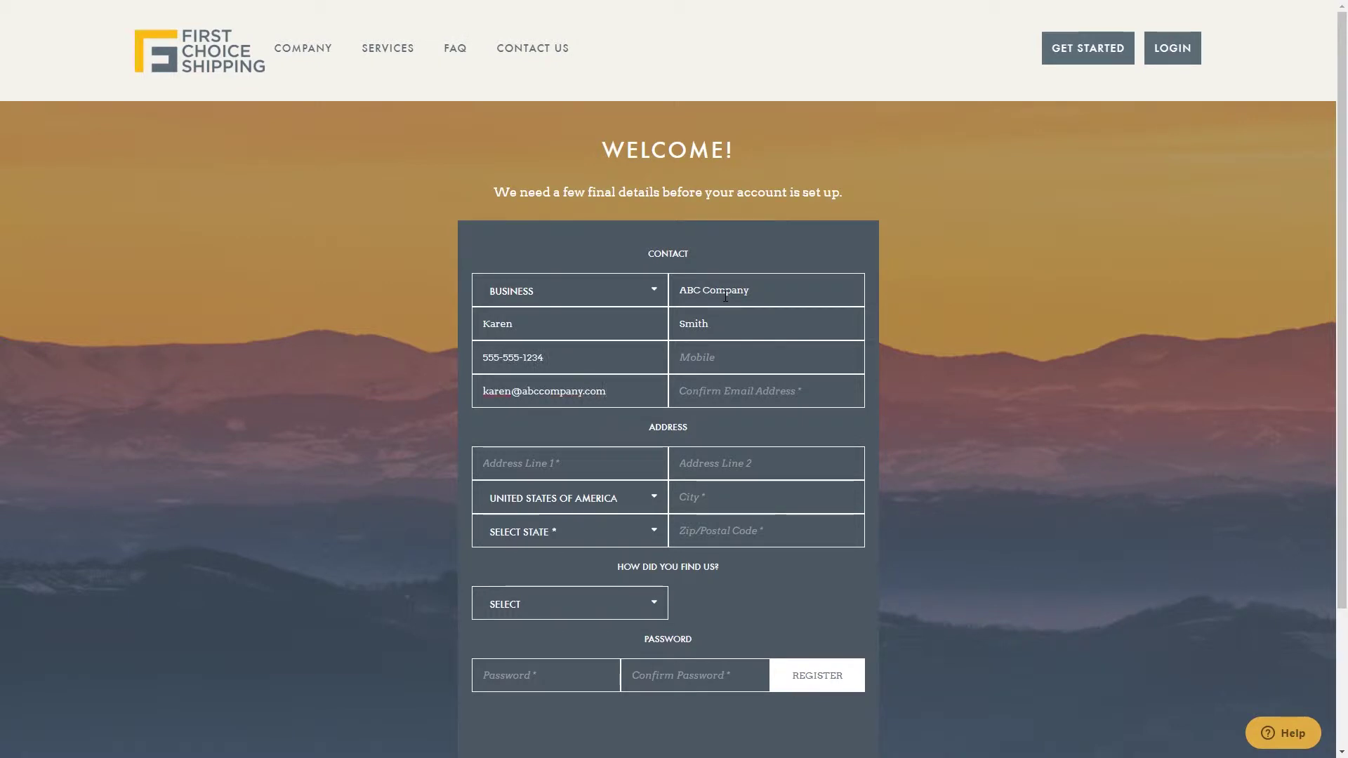
pyautogui.press('Tab')
# - Enter the business street address, city, New York state and zip code
pyautogui.press('Tab')
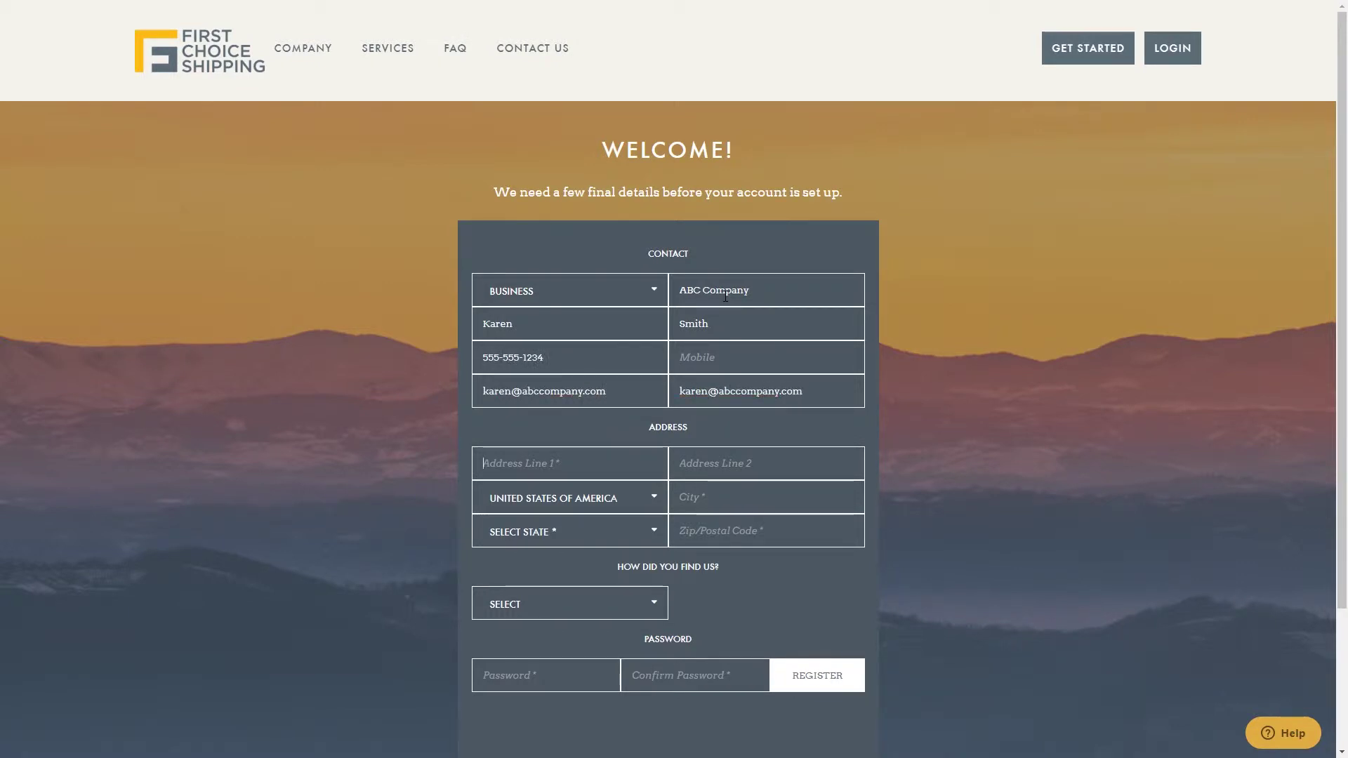
pyautogui.write('123 Main St')
pyautogui.press('Tab')
pyautogui.press('Tab')
pyautogui.press('Tab')
pyautogui.write('New York City')
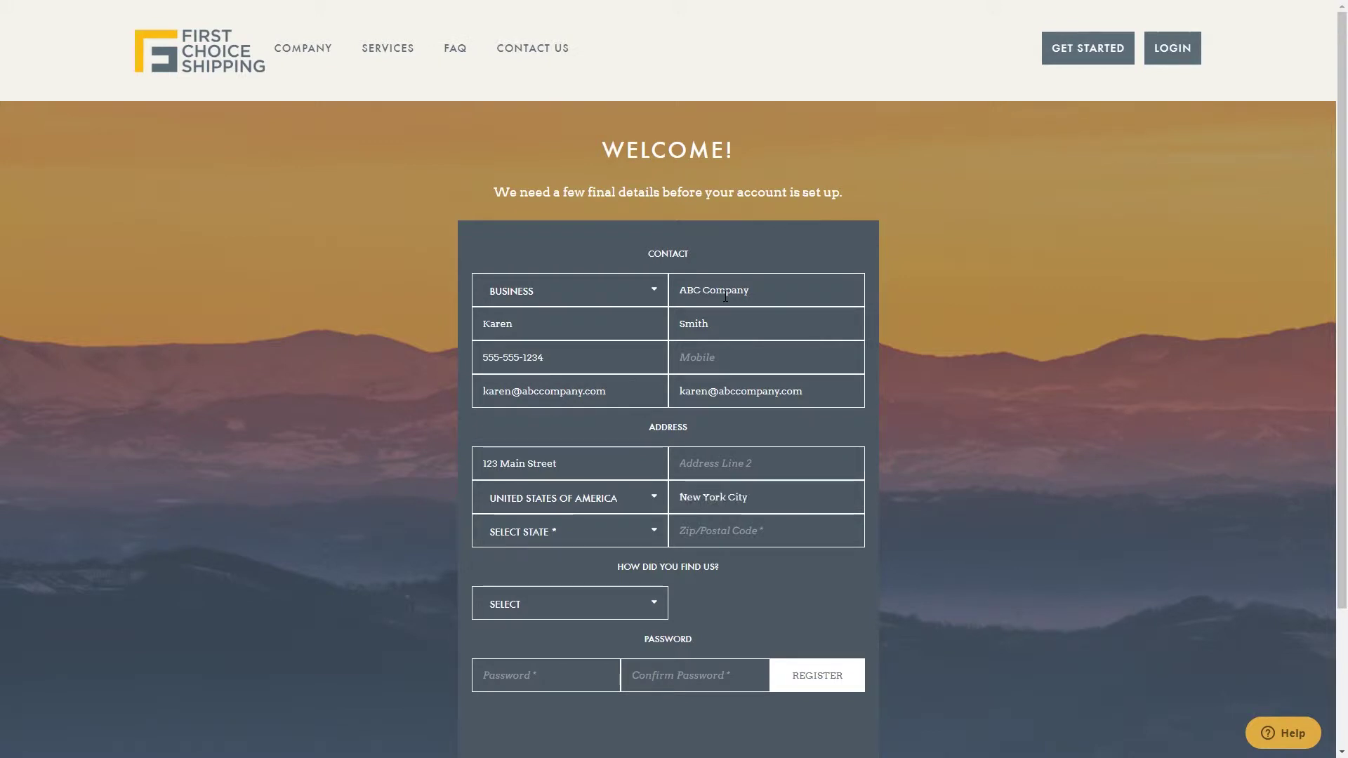
pyautogui.press('Tab')
pyautogui.press('n')
pyautogui.hotkey('alt', 'Down')
pyautogui.press('Down')
pyautogui.press('Down')
pyautogui.press('Down')
pyautogui.press('Down')
pyautogui.press('Down')
pyautogui.press('Return')
pyautogui.click(734, 536)
pyautogui.write('12345')
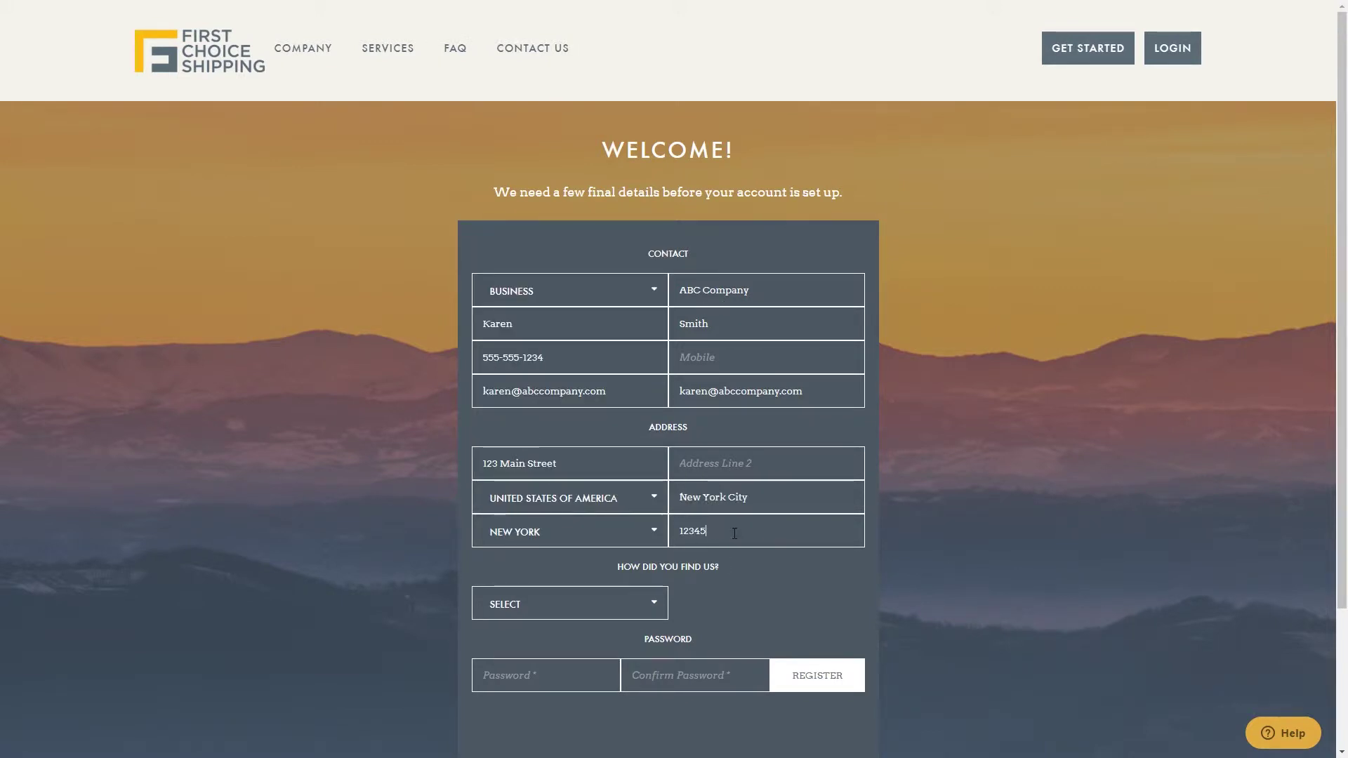
# - Choose REFERRAL from AVASK as how the site was found, set the password, and register
pyautogui.click(618, 604)
pyautogui.scroll(-3, 618, 643)
pyautogui.click(611, 592)
pyautogui.click(723, 535)
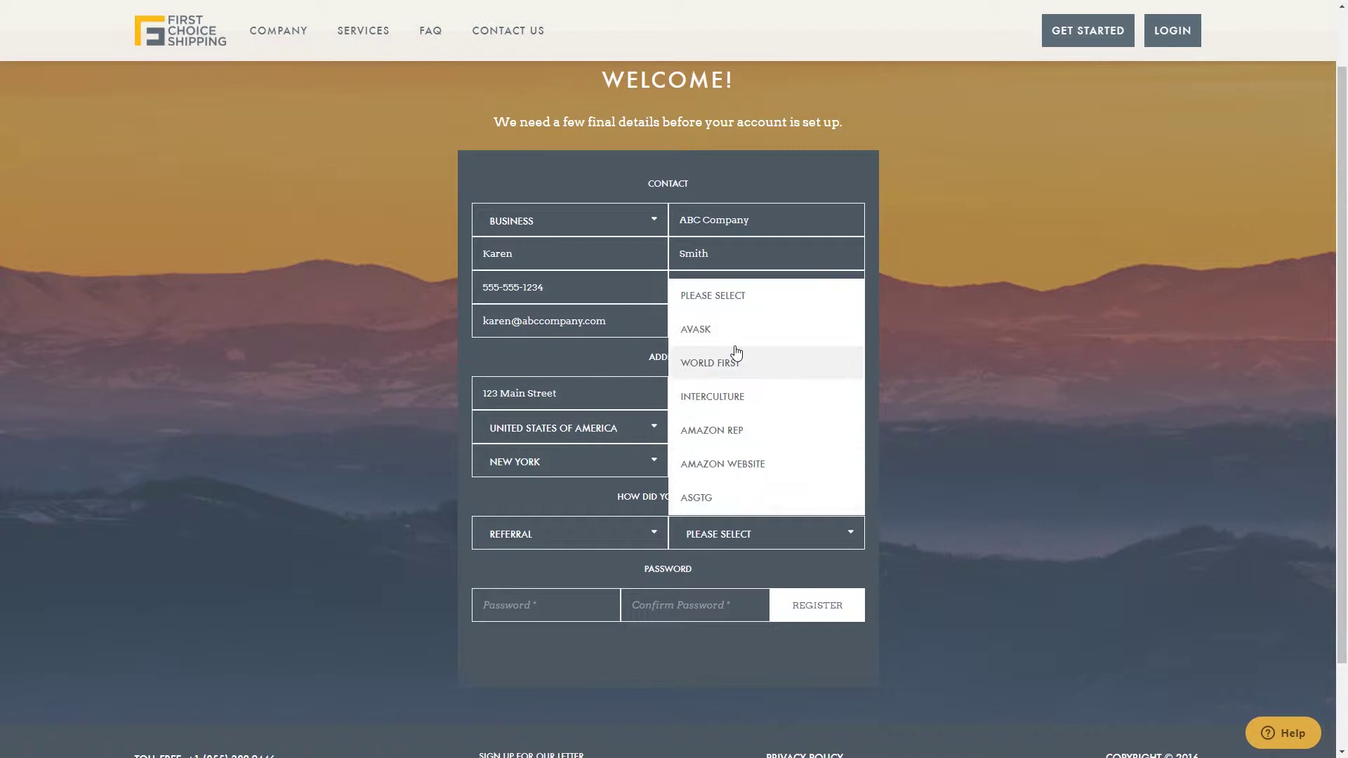
pyautogui.click(731, 352)
pyautogui.click(561, 611)
pyautogui.write('*********')
pyautogui.press('Tab')
pyautogui.write('*********')
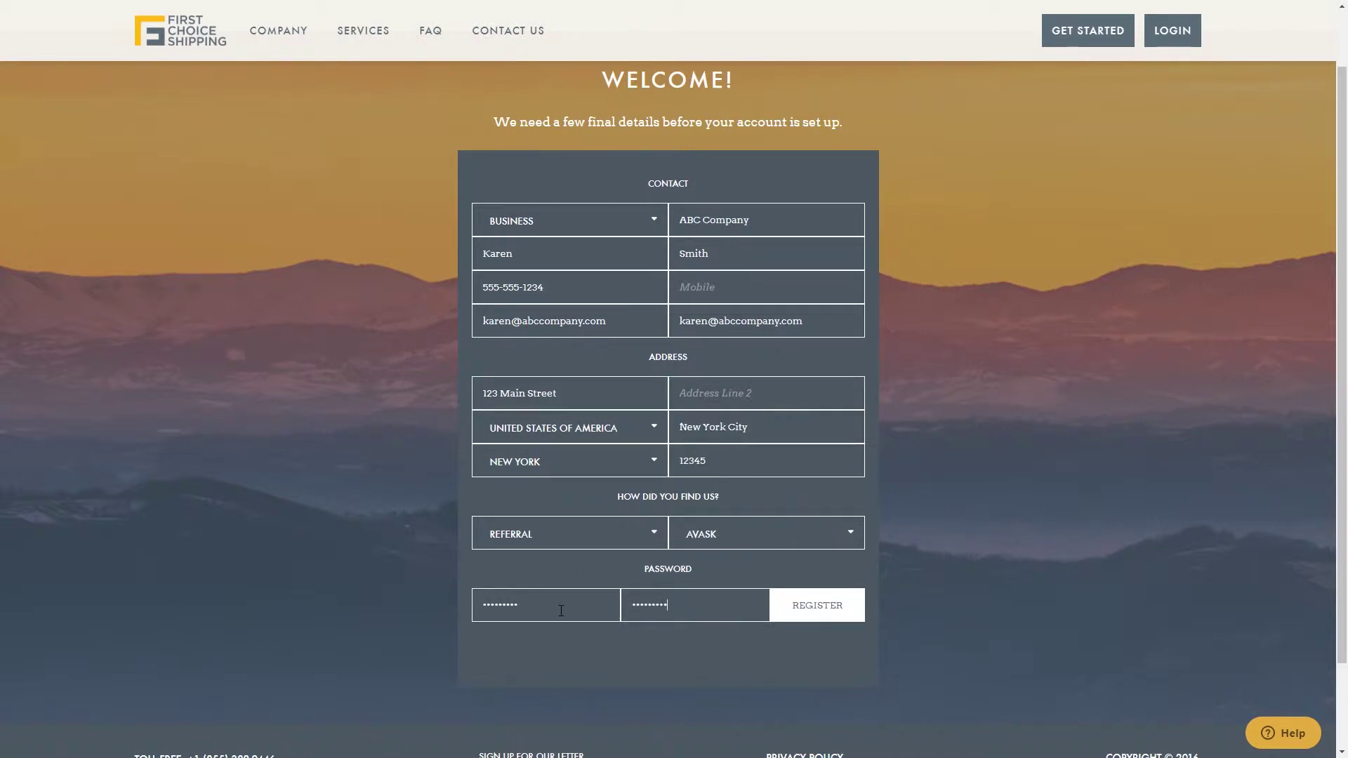
pyautogui.click(851, 618)
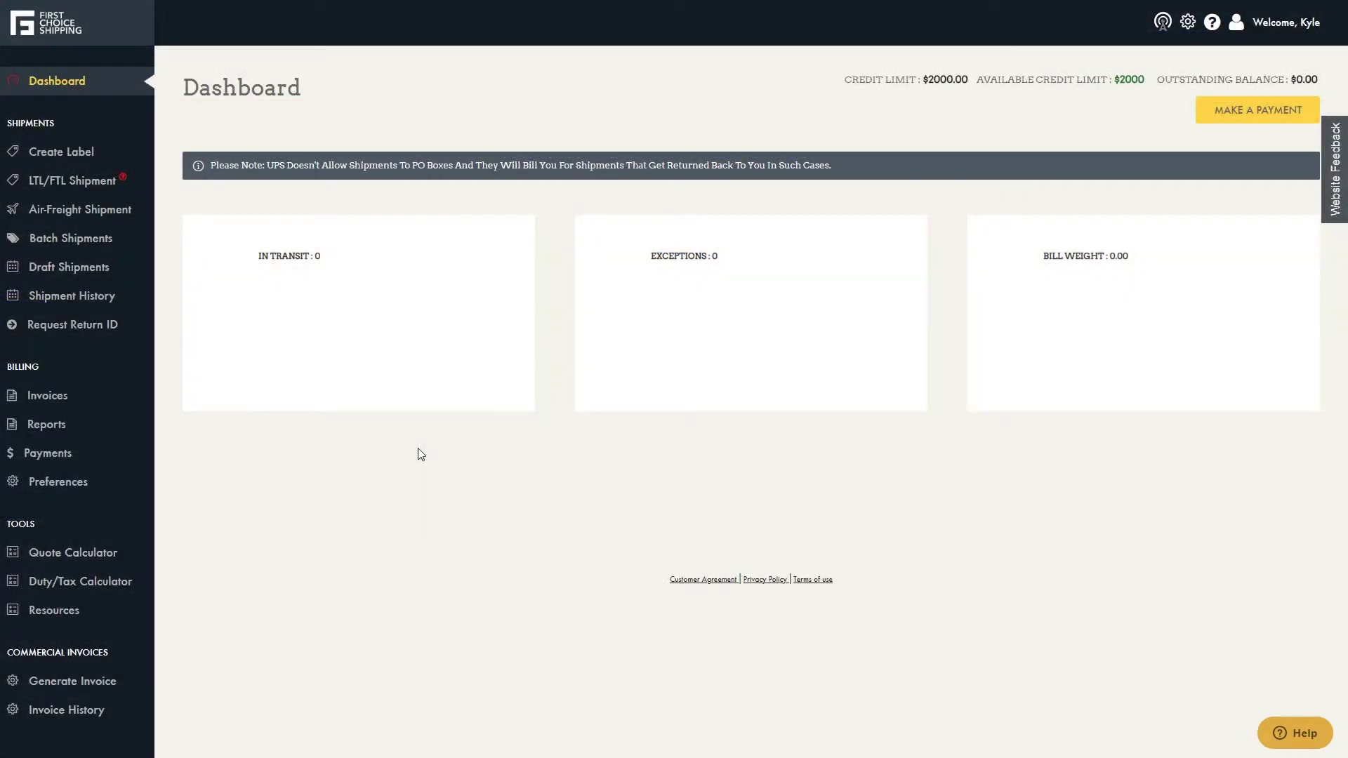
# - Start a new shipping label with Haxortech as the Ship From address and check saved recipients
pyautogui.click(106, 161)
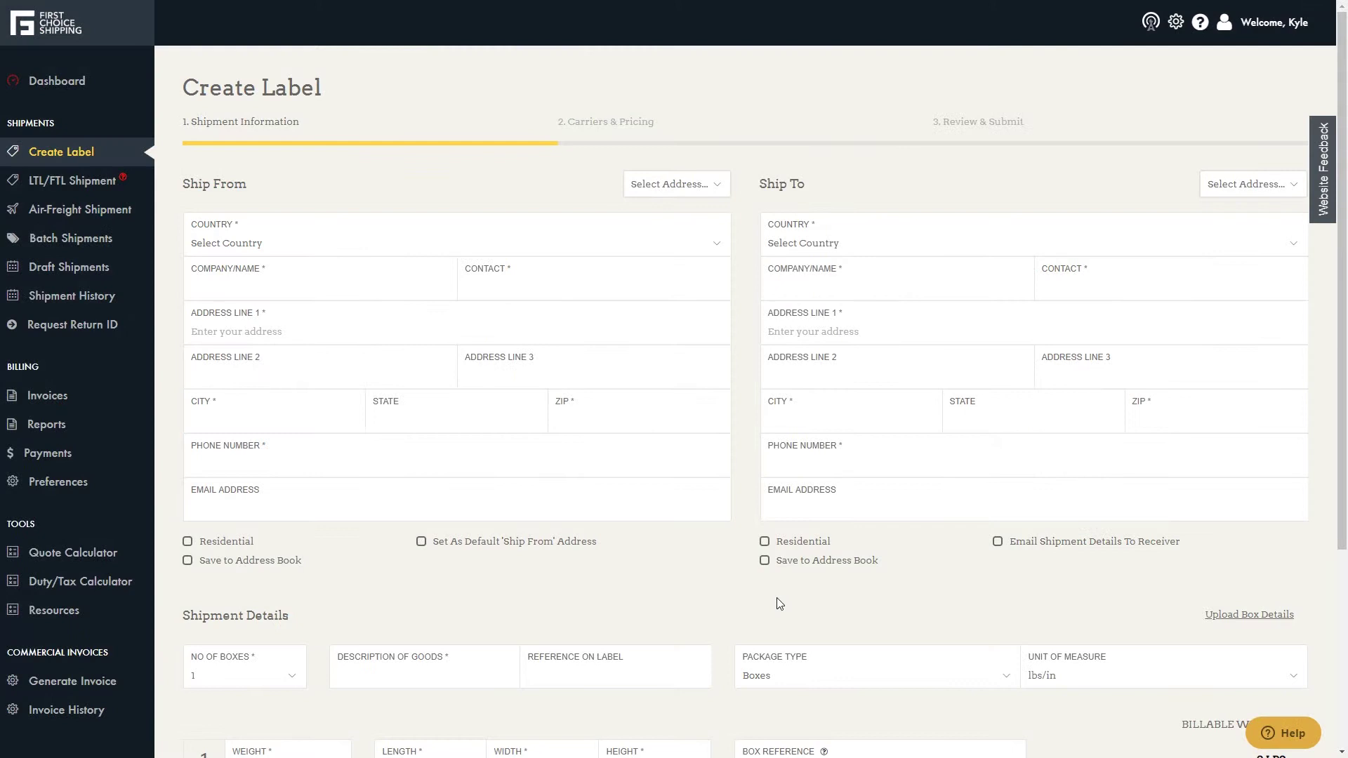
pyautogui.click(710, 190)
pyautogui.click(710, 217)
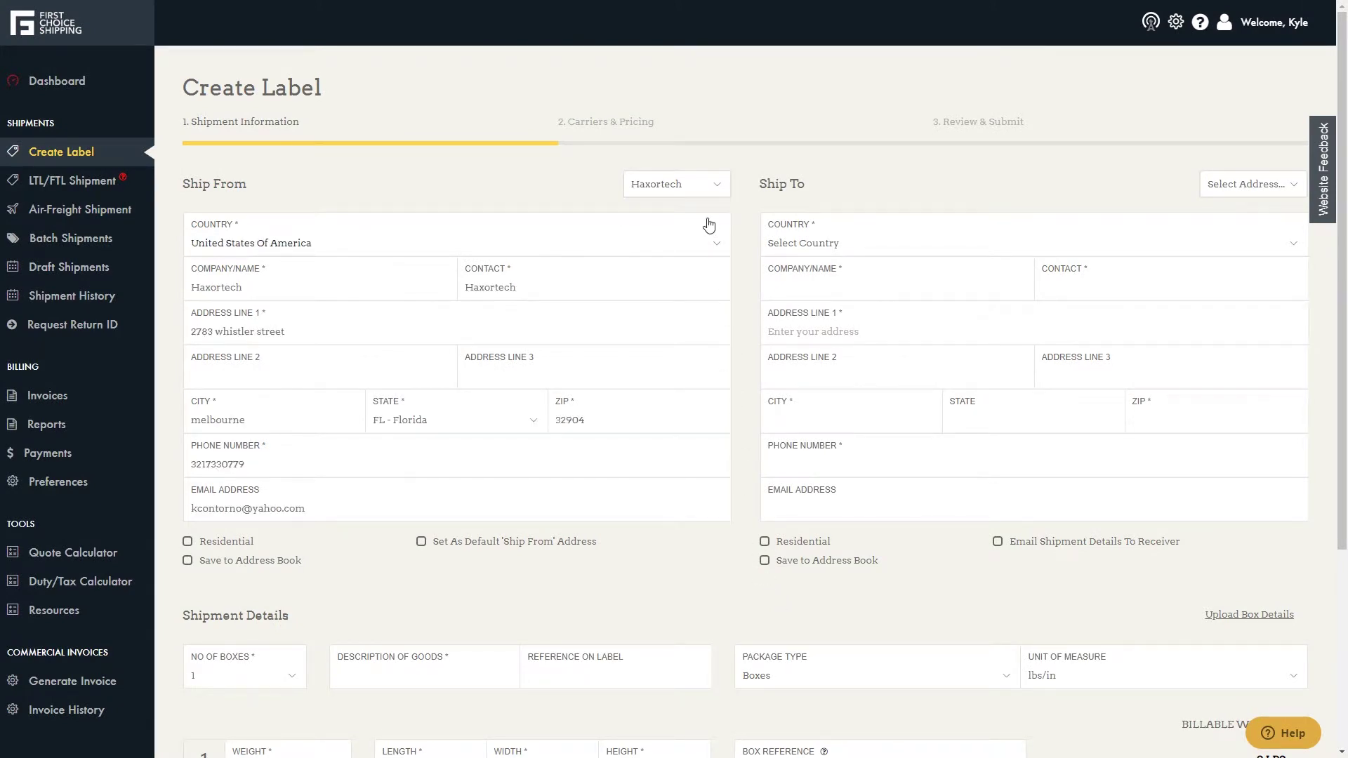
pyautogui.click(1228, 187)
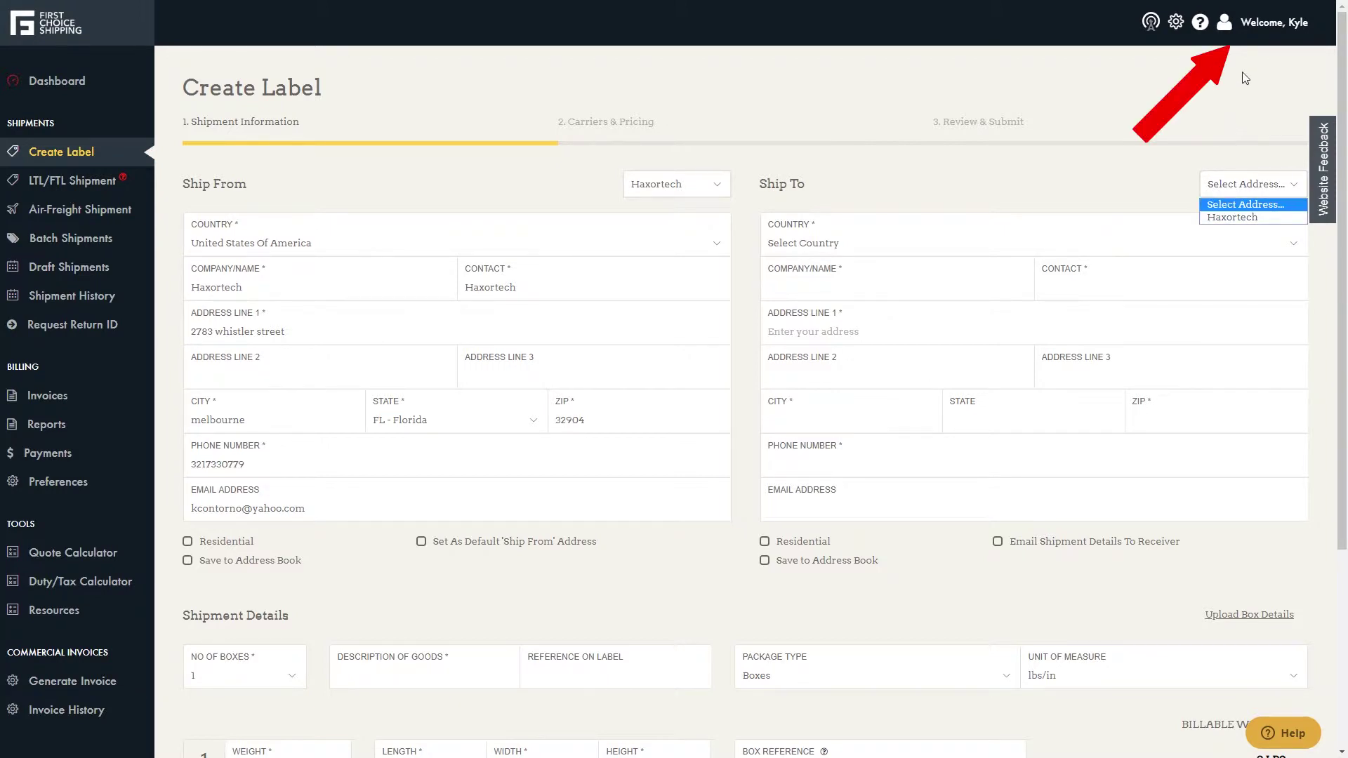
pyautogui.moveTo(1240, 36)
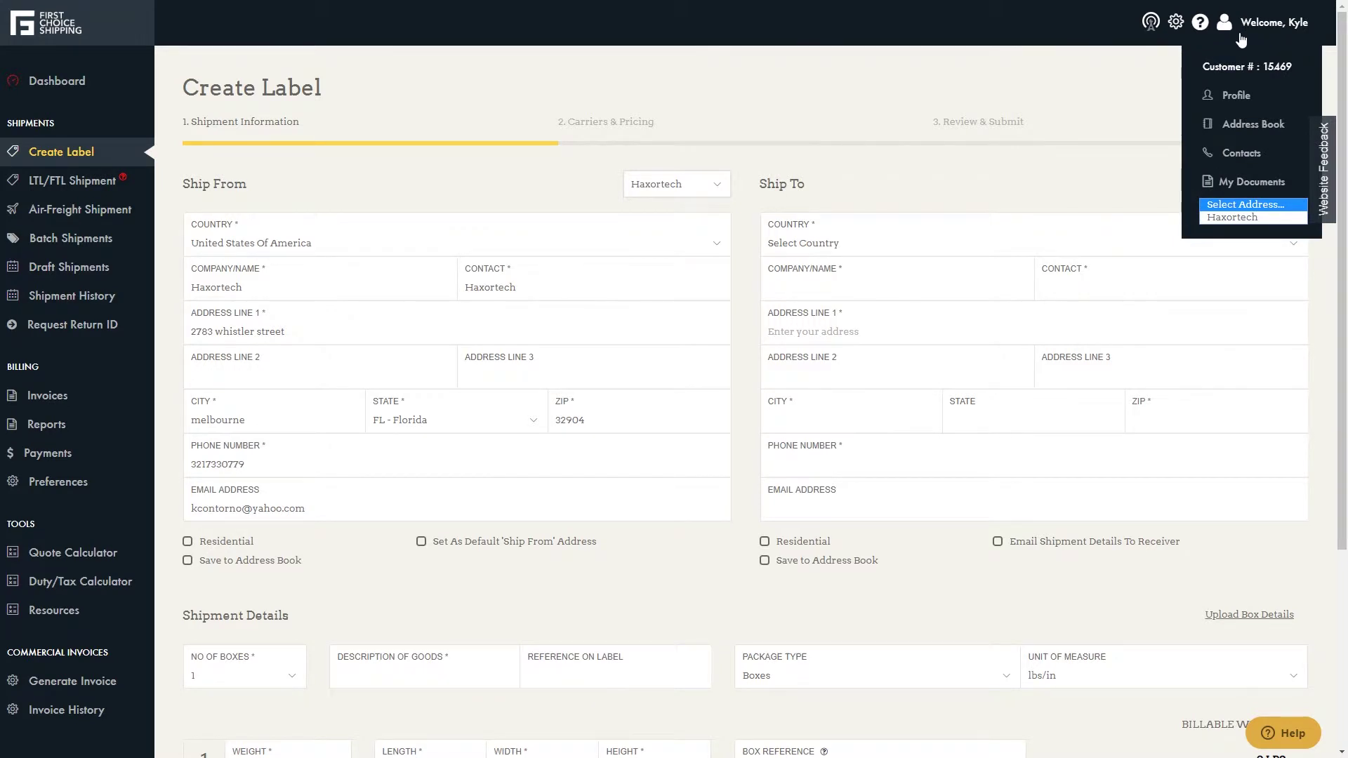
# - In the address book, search Amazon corporate addresses for 'uae' and select the Amazon UAE row
pyautogui.click(1240, 124)
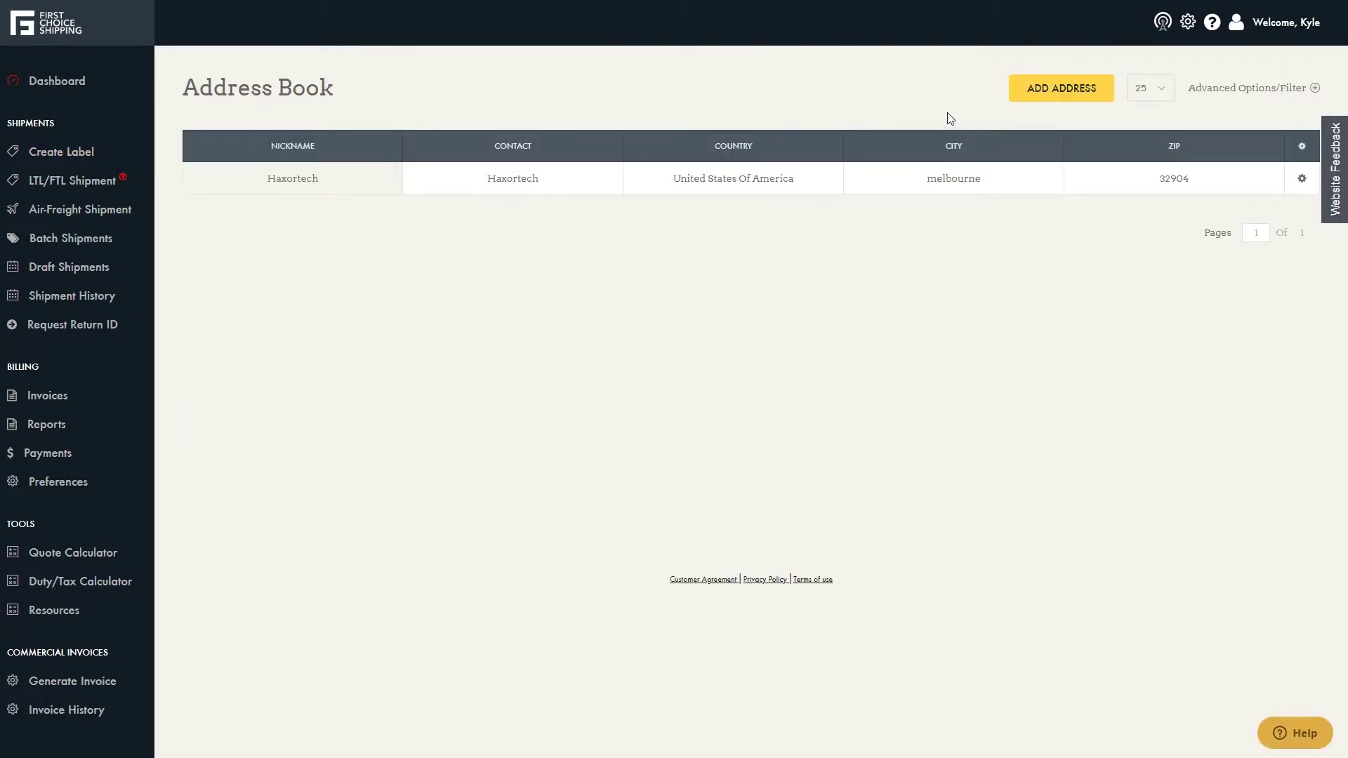
pyautogui.click(1048, 103)
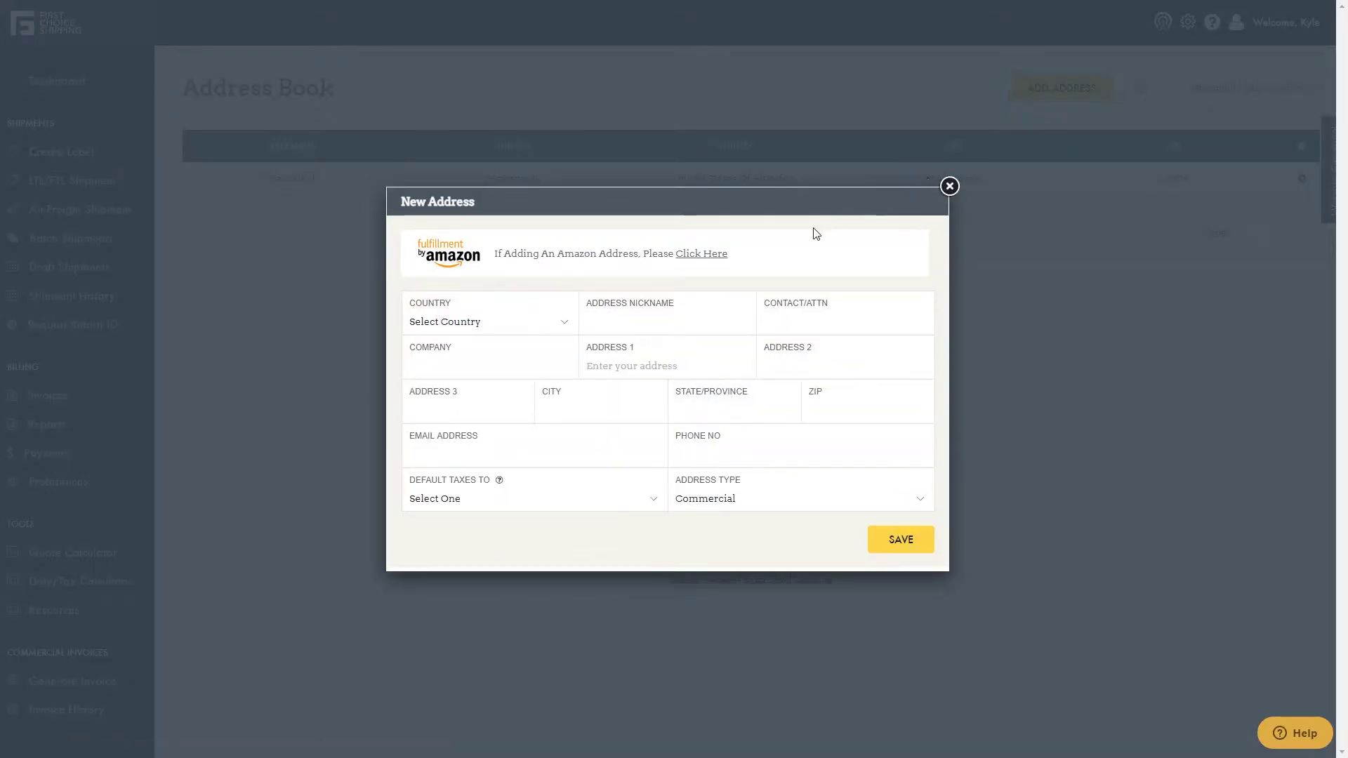
pyautogui.click(696, 261)
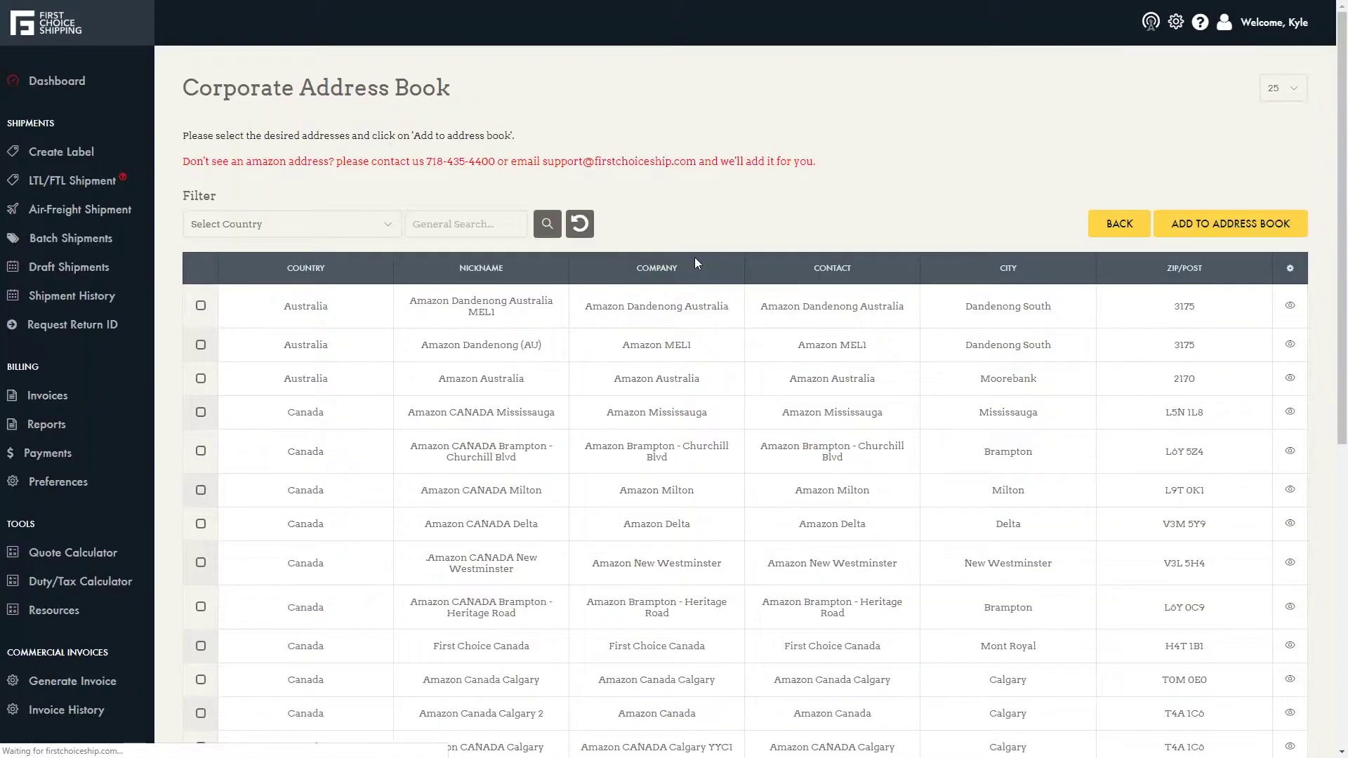
pyautogui.click(483, 233)
pyautogui.write('uae')
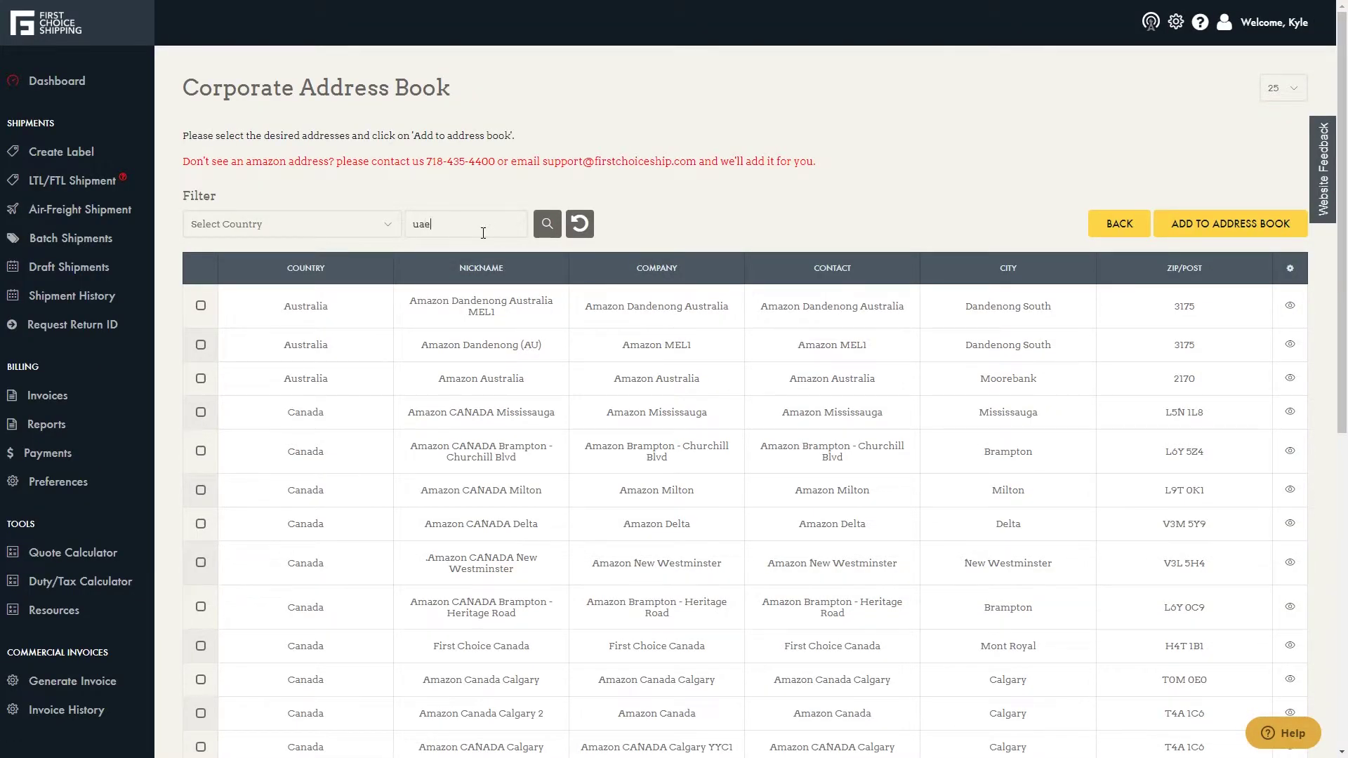
pyautogui.press('Return')
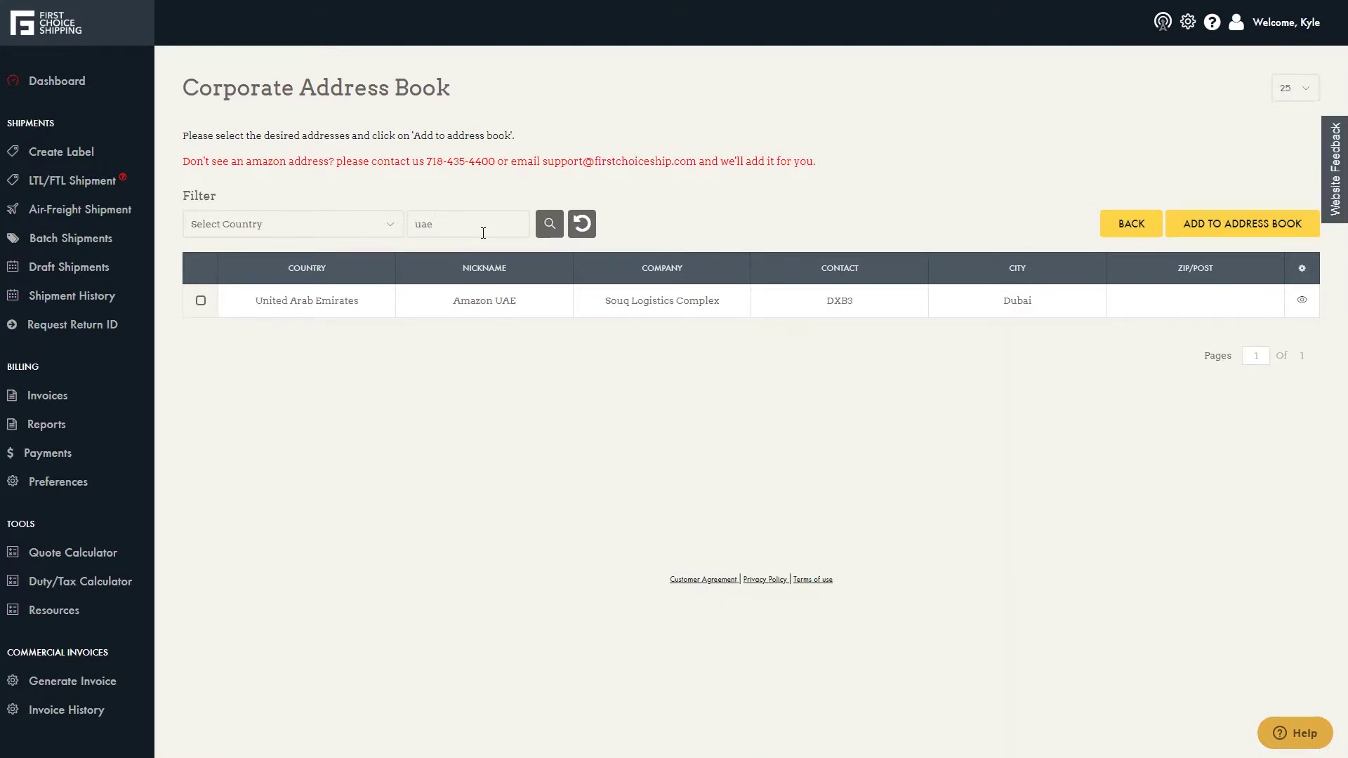
pyautogui.click(198, 302)
# - Save Amazon UAE to the address book, then set up a label from Haxortech to Amazon UAE
pyautogui.click(1192, 235)
pyautogui.click(106, 152)
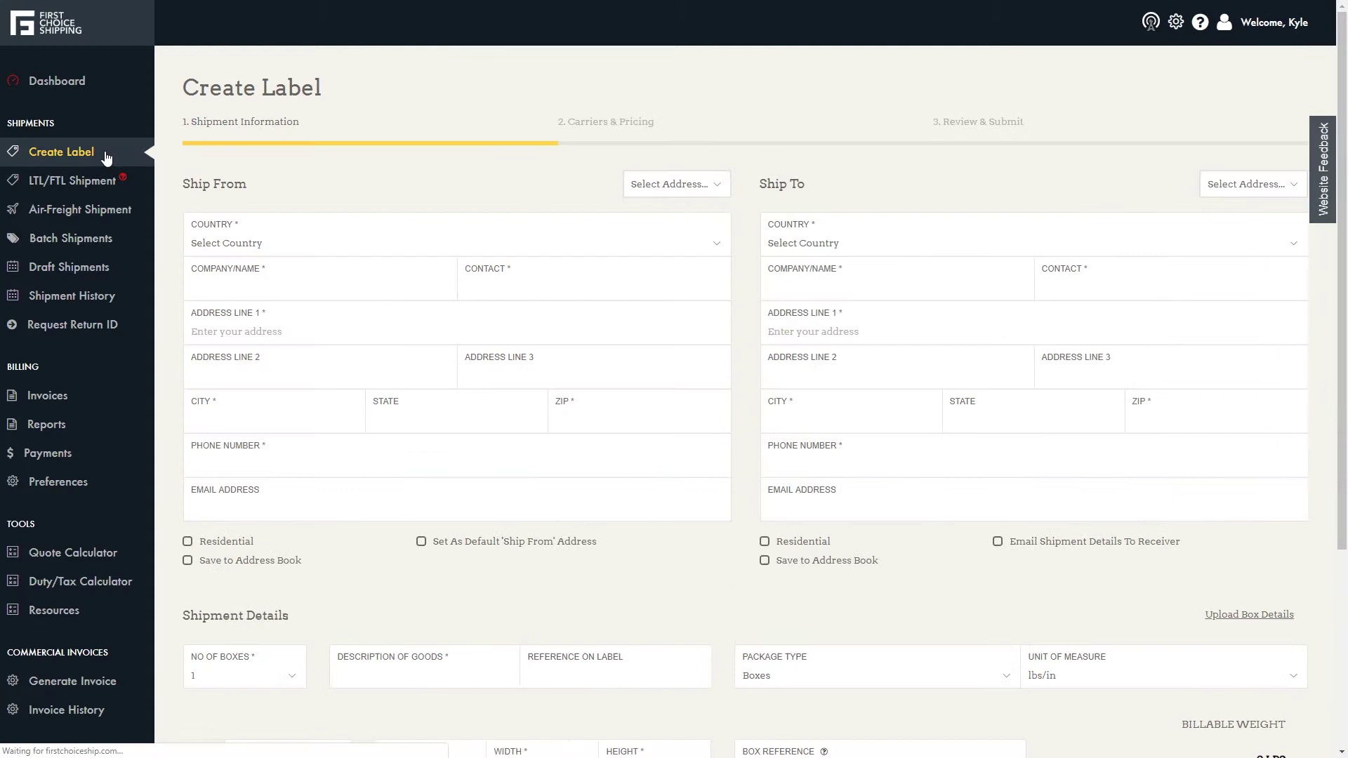
pyautogui.click(673, 184)
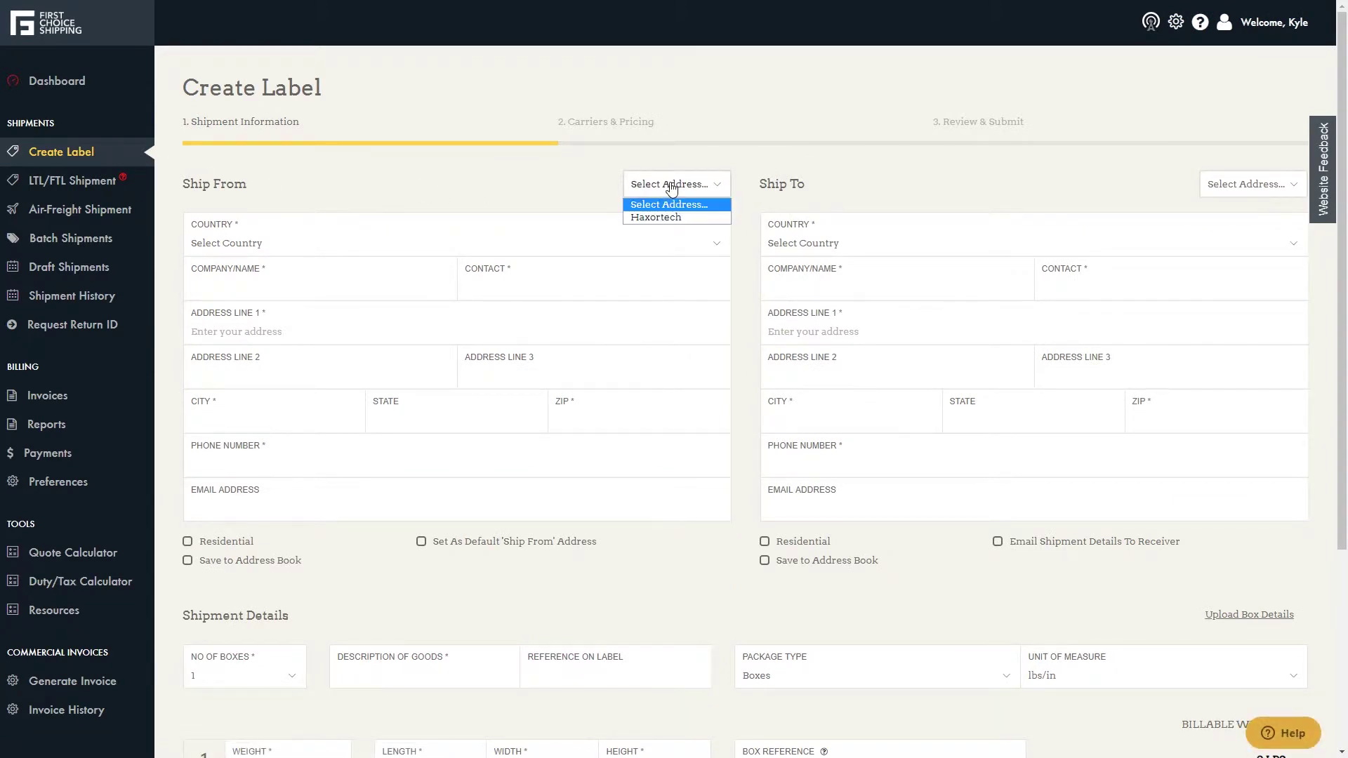
pyautogui.click(677, 217)
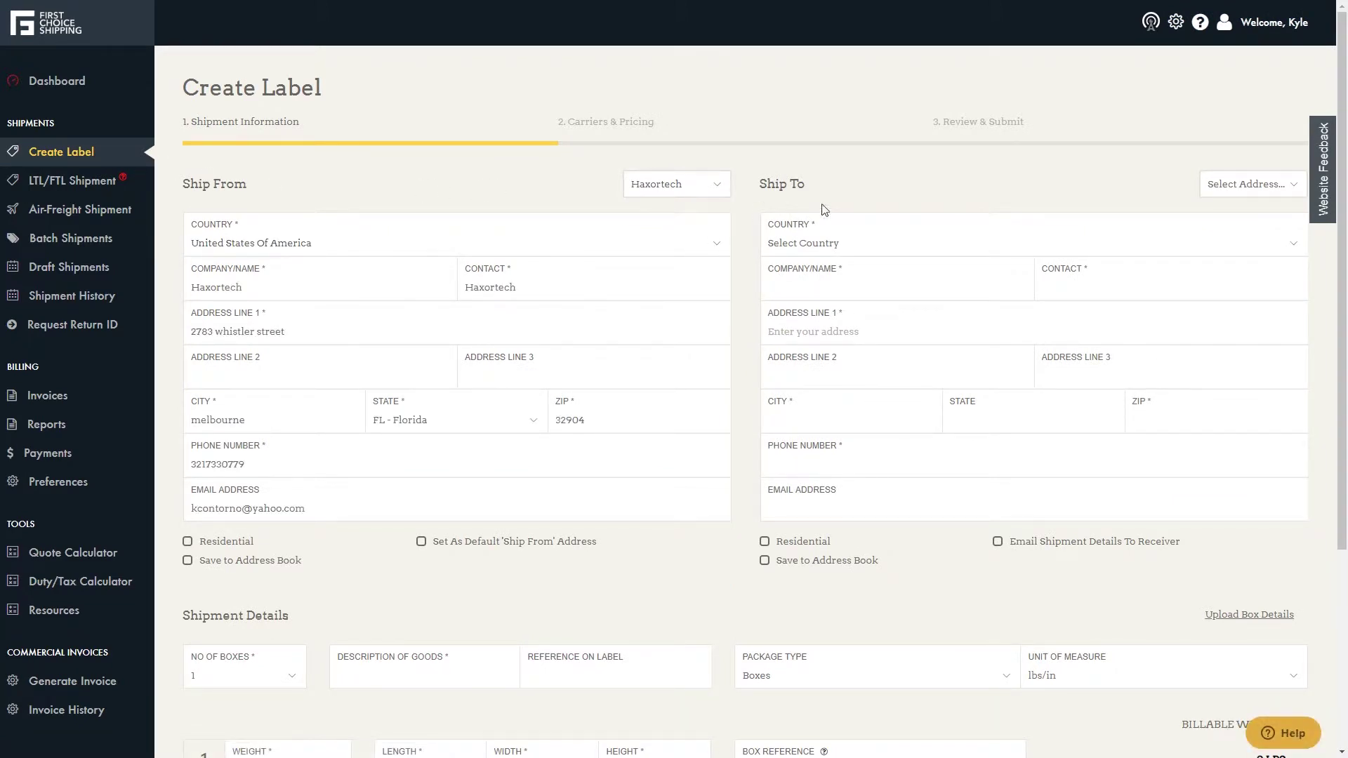
pyautogui.click(1238, 184)
pyautogui.click(1242, 224)
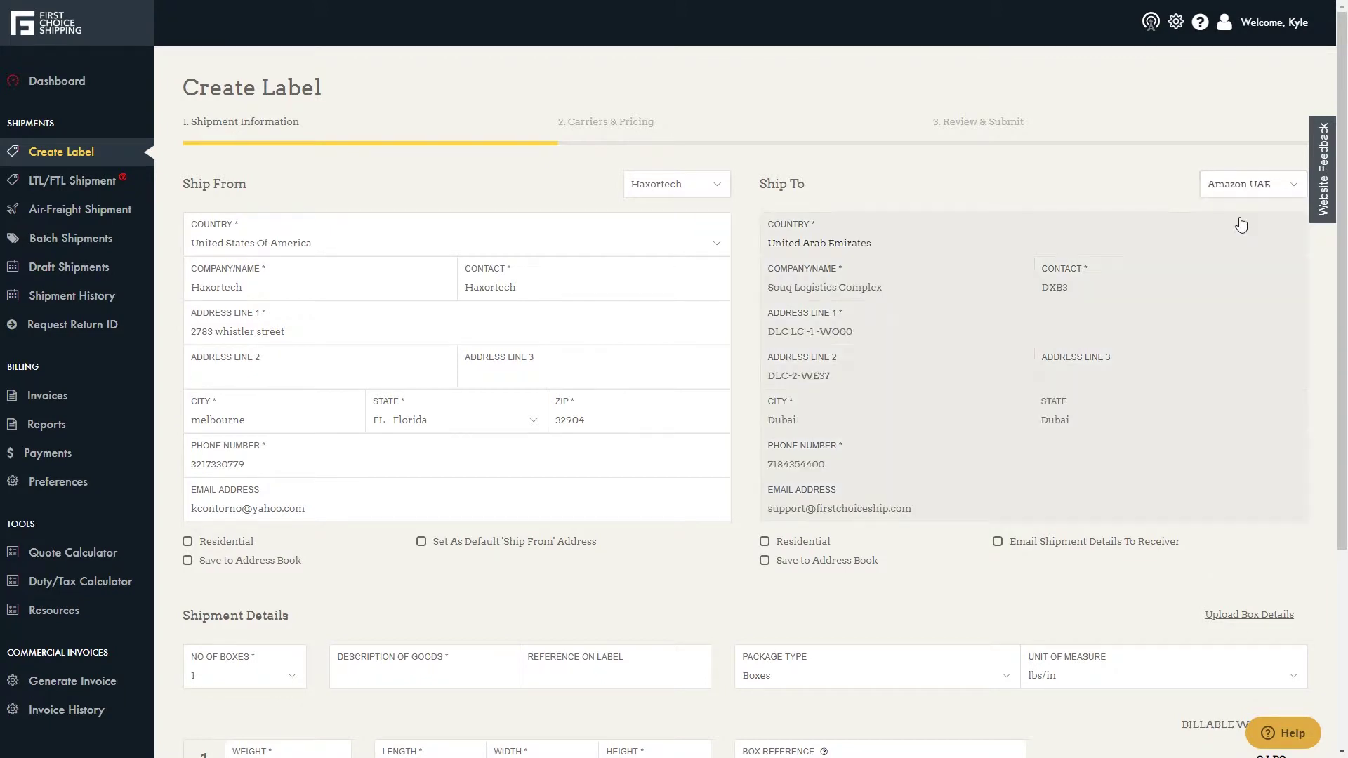
pyautogui.scroll(-4, 1189, 223)
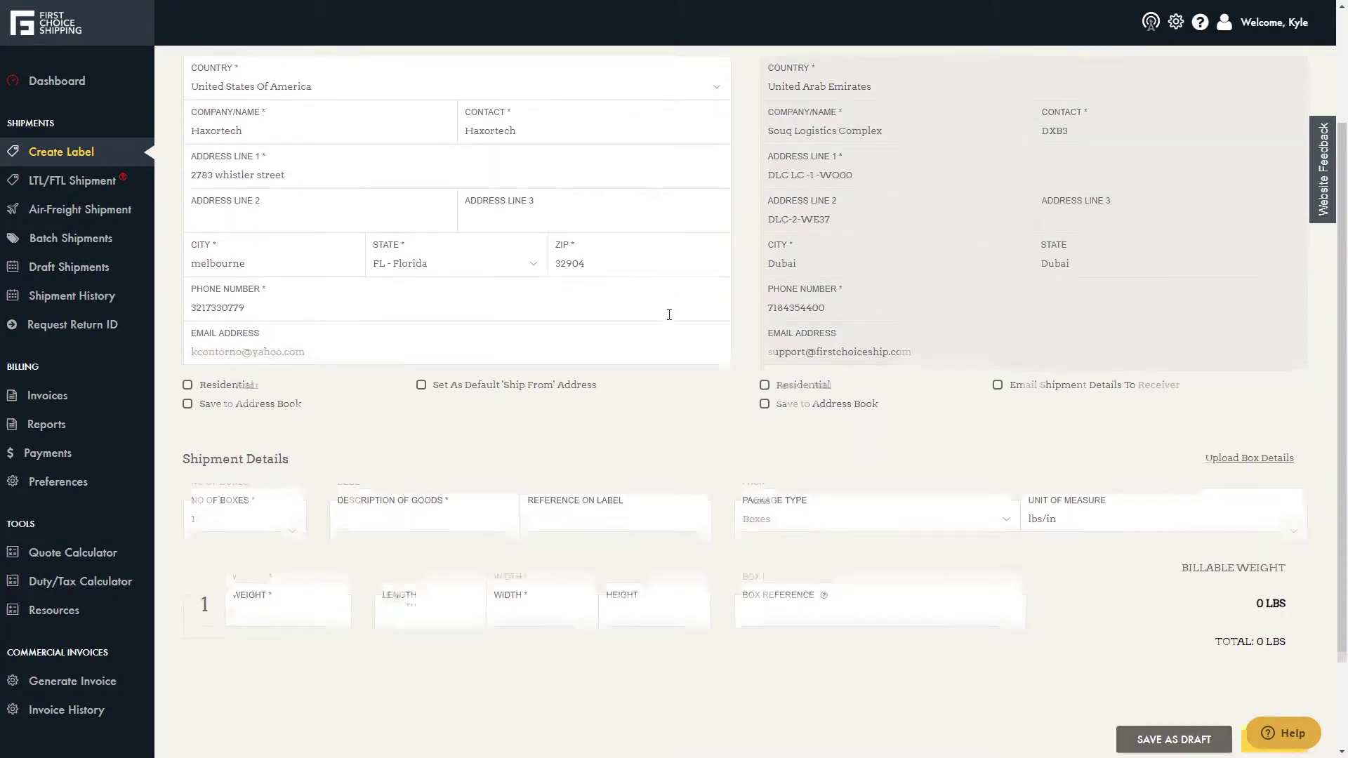
# - Set 4 boxes of 'backpacks' with reference FBA12345, keeping Boxes and lbs/in
pyautogui.click(250, 402)
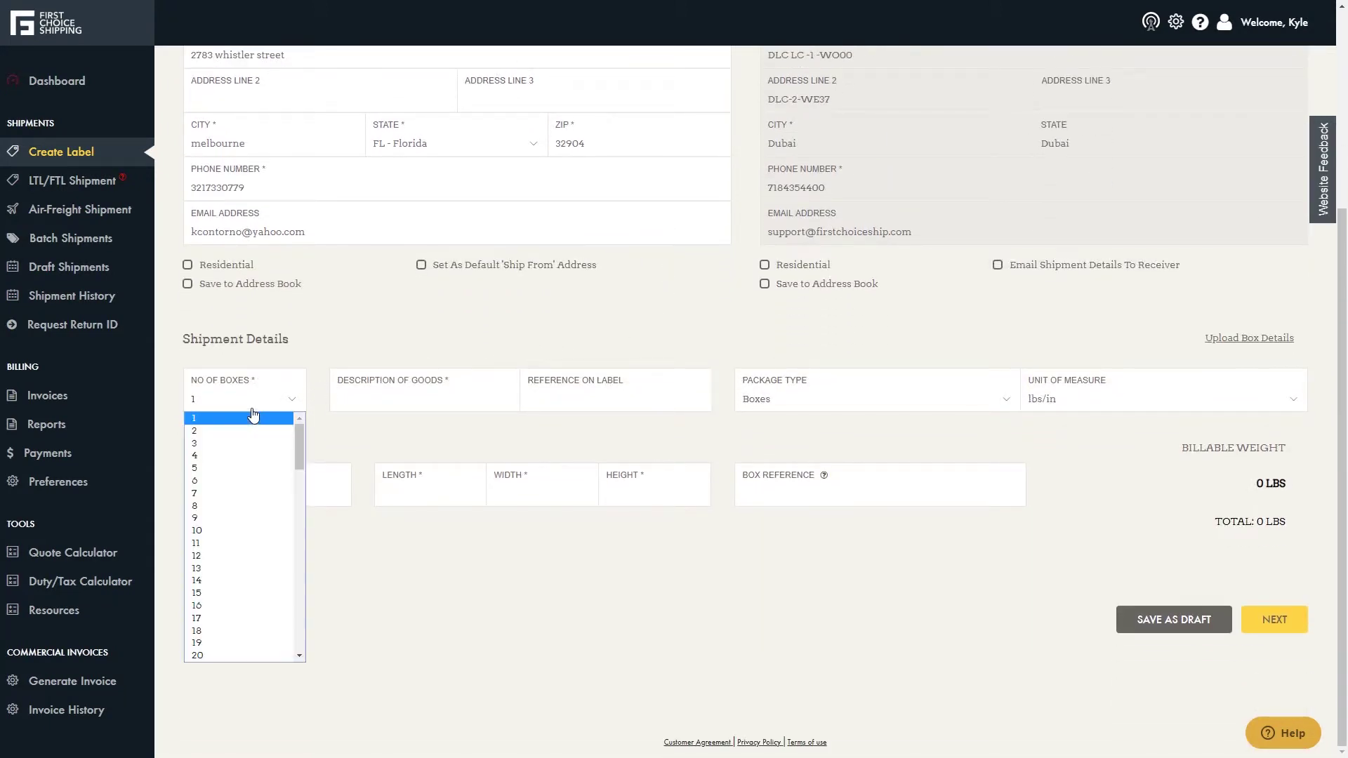
pyautogui.click(253, 456)
pyautogui.click(388, 401)
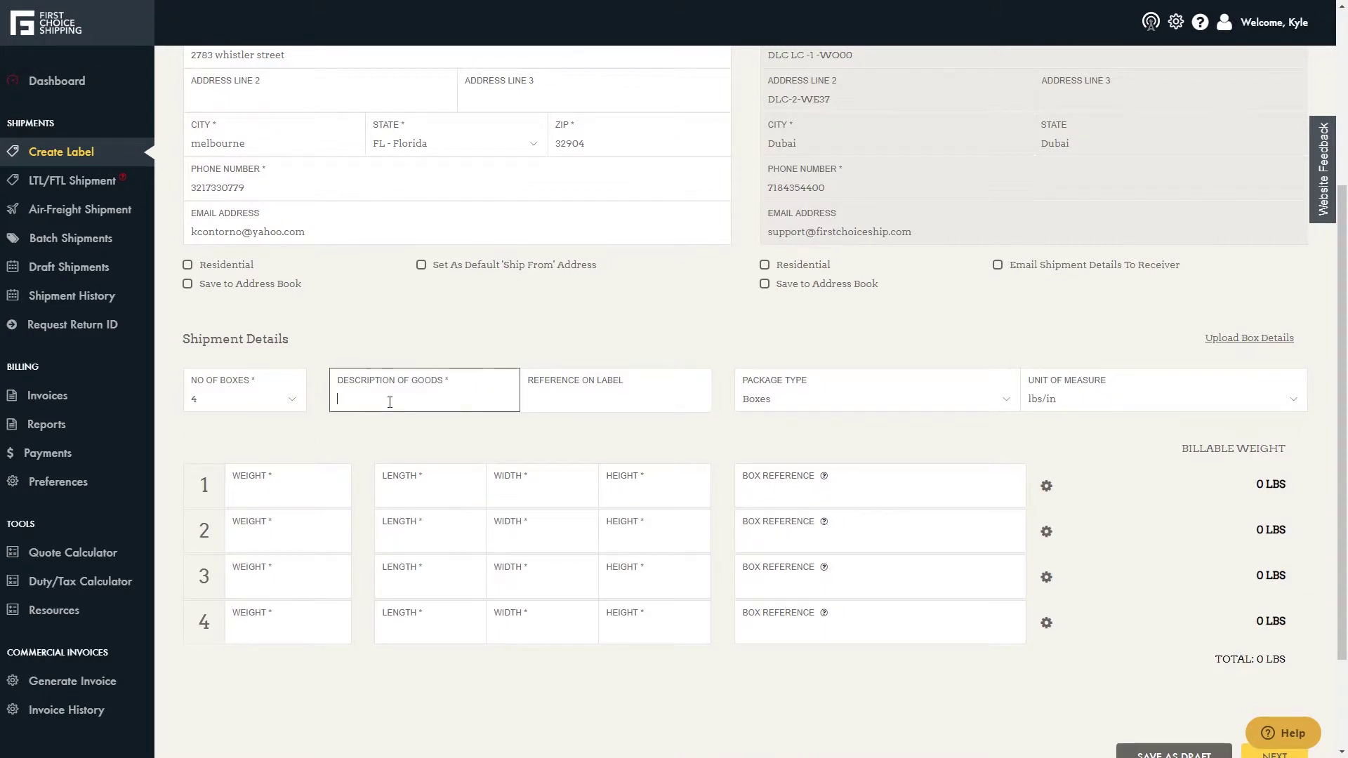
pyautogui.write('backpacks')
pyautogui.click(581, 395)
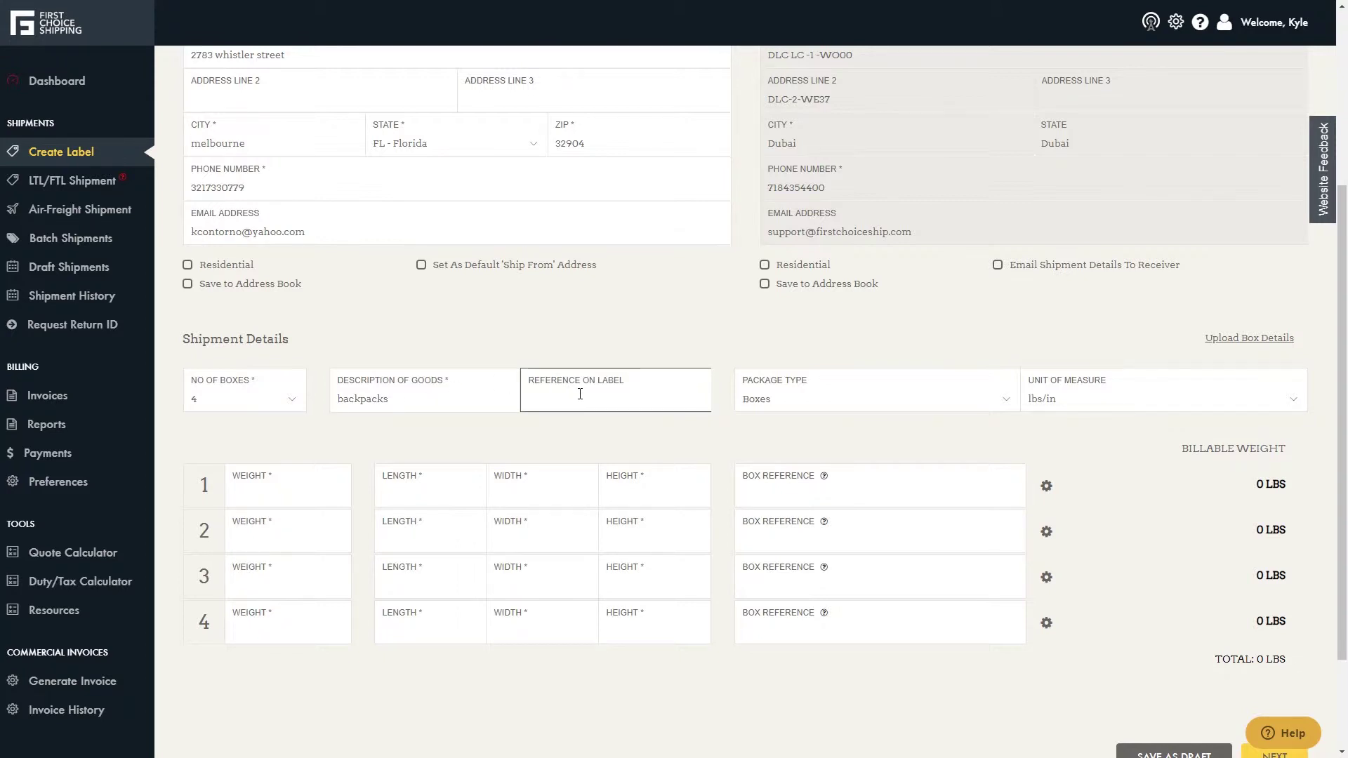
pyautogui.write('FBA12345')
pyautogui.click(780, 406)
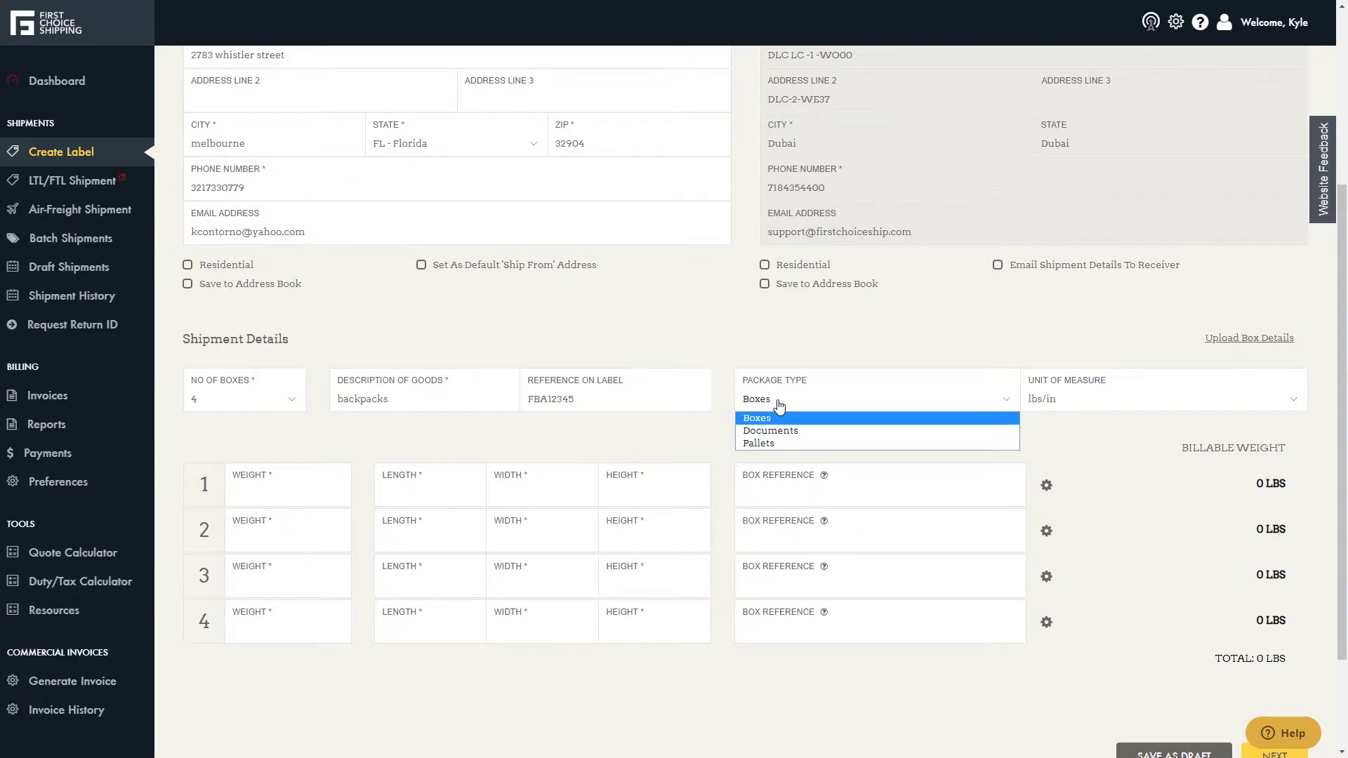
pyautogui.click(780, 406)
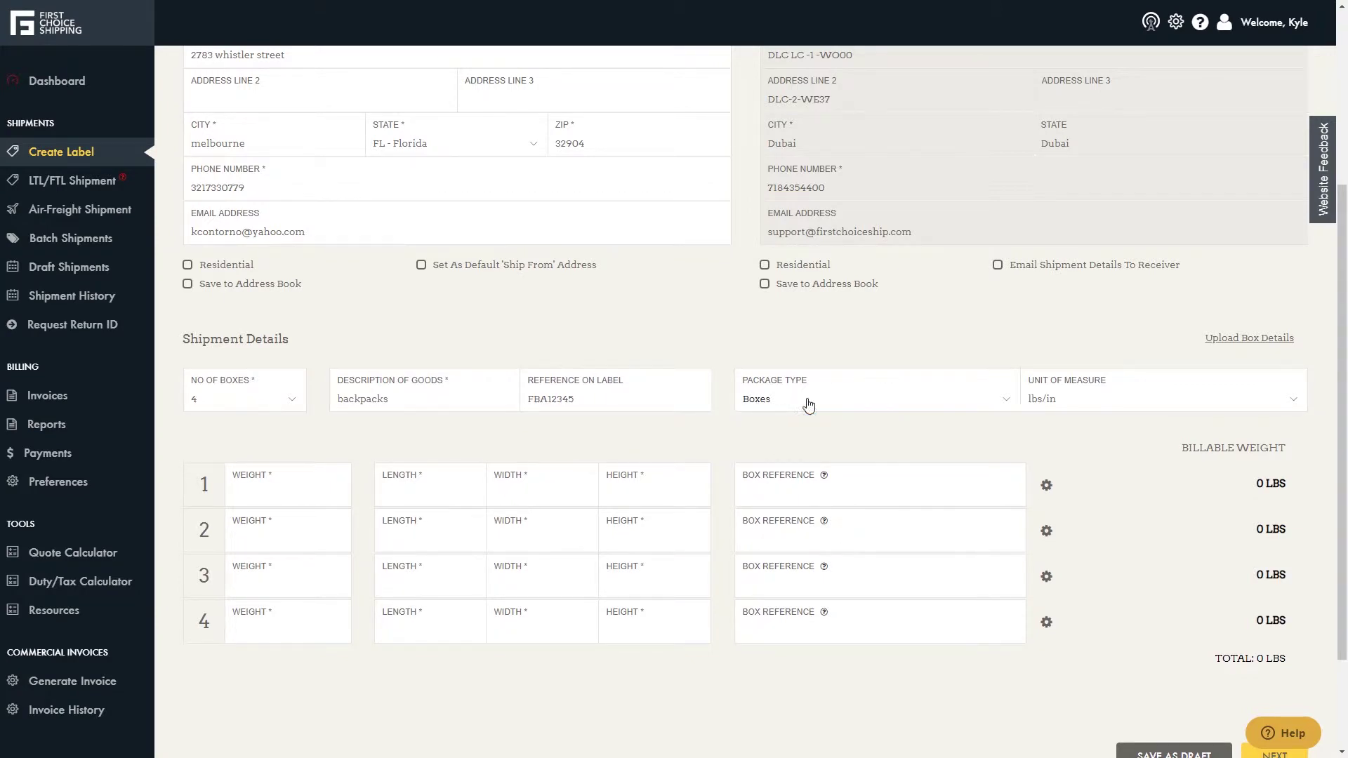
pyautogui.click(1106, 410)
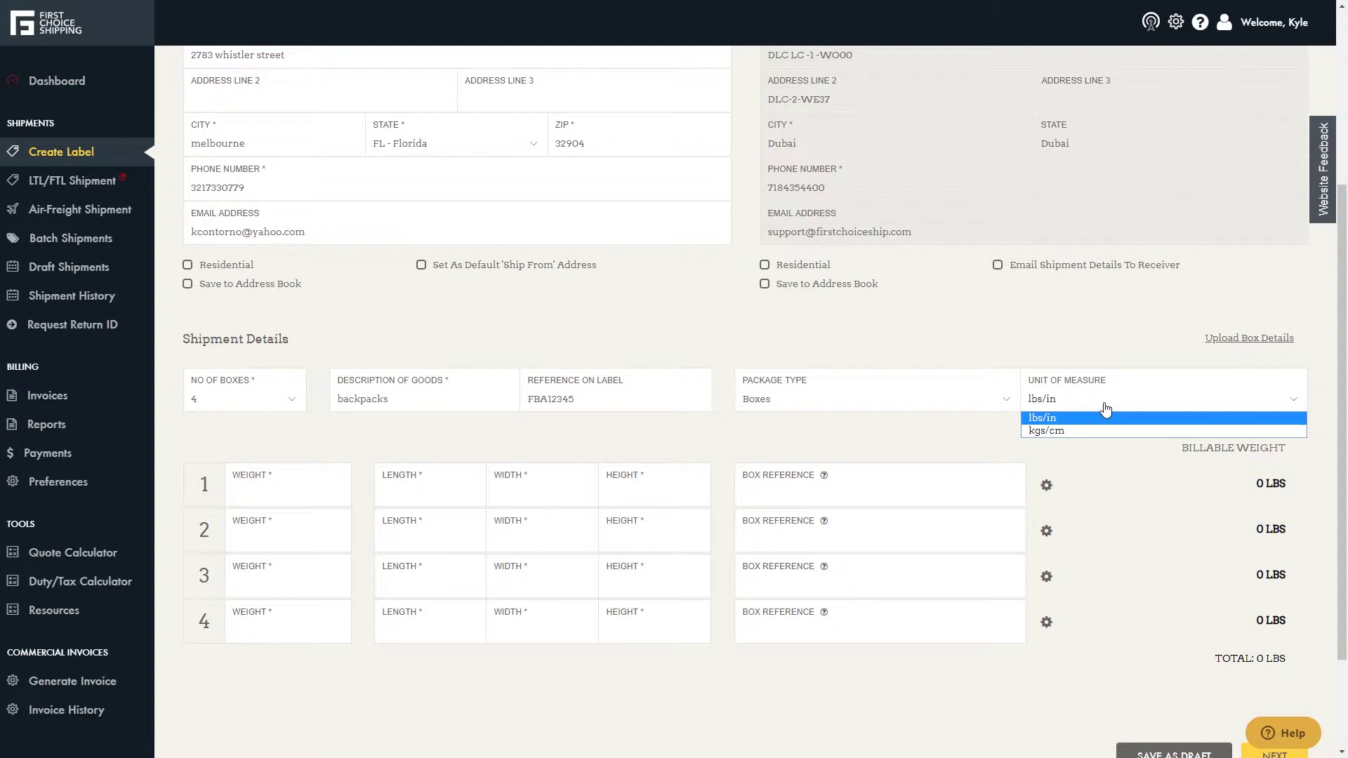
pyautogui.click(1106, 411)
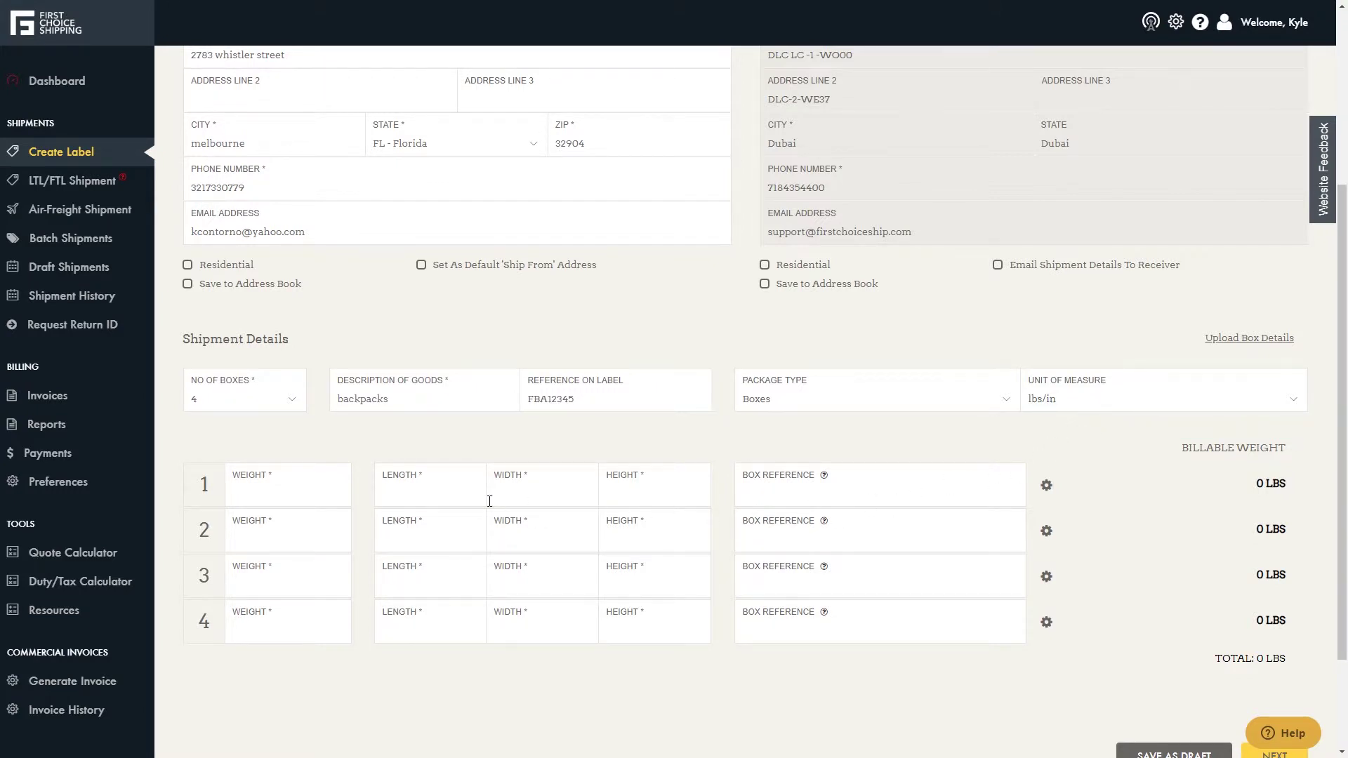
# - Give box 1 weight 25, dimensions 12×12×12, reference 'box', and copy it to all rows
pyautogui.click(315, 495)
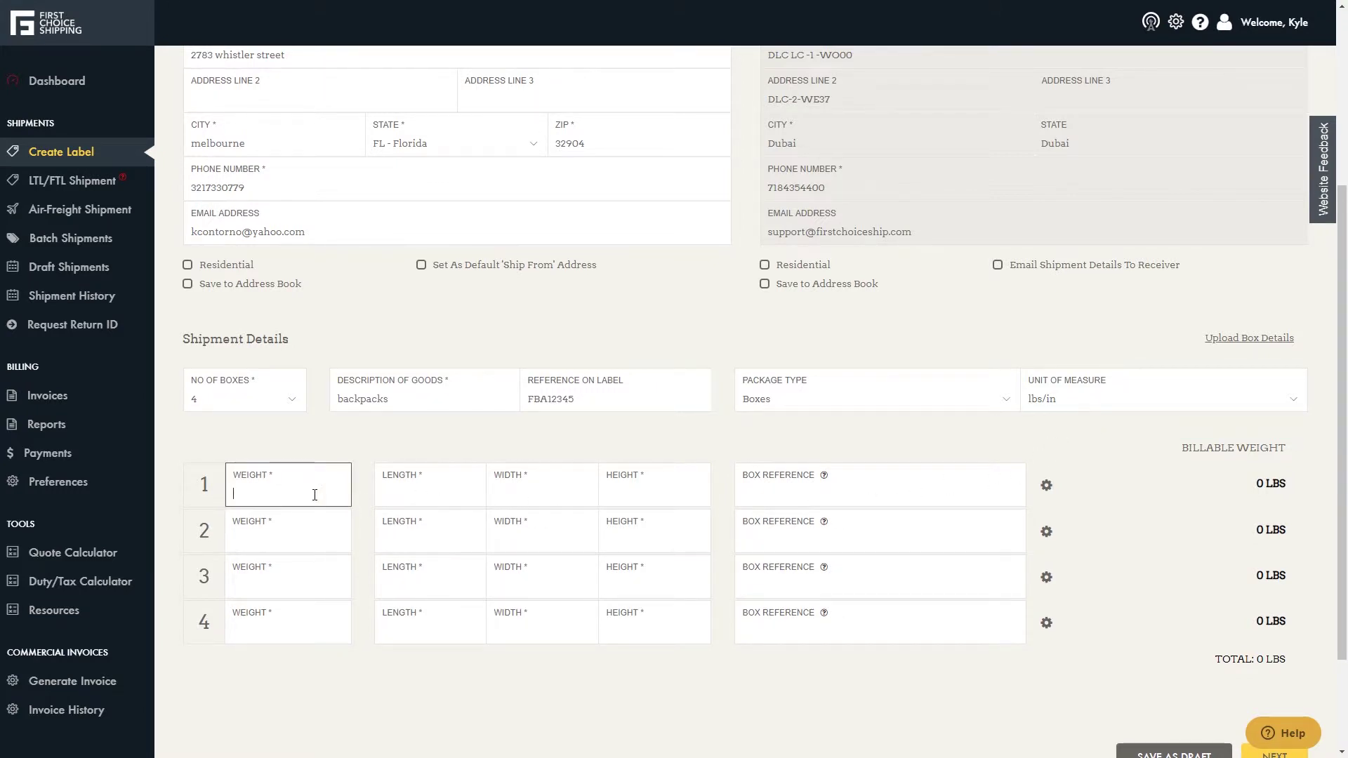
pyautogui.write('25')
pyautogui.press('Tab')
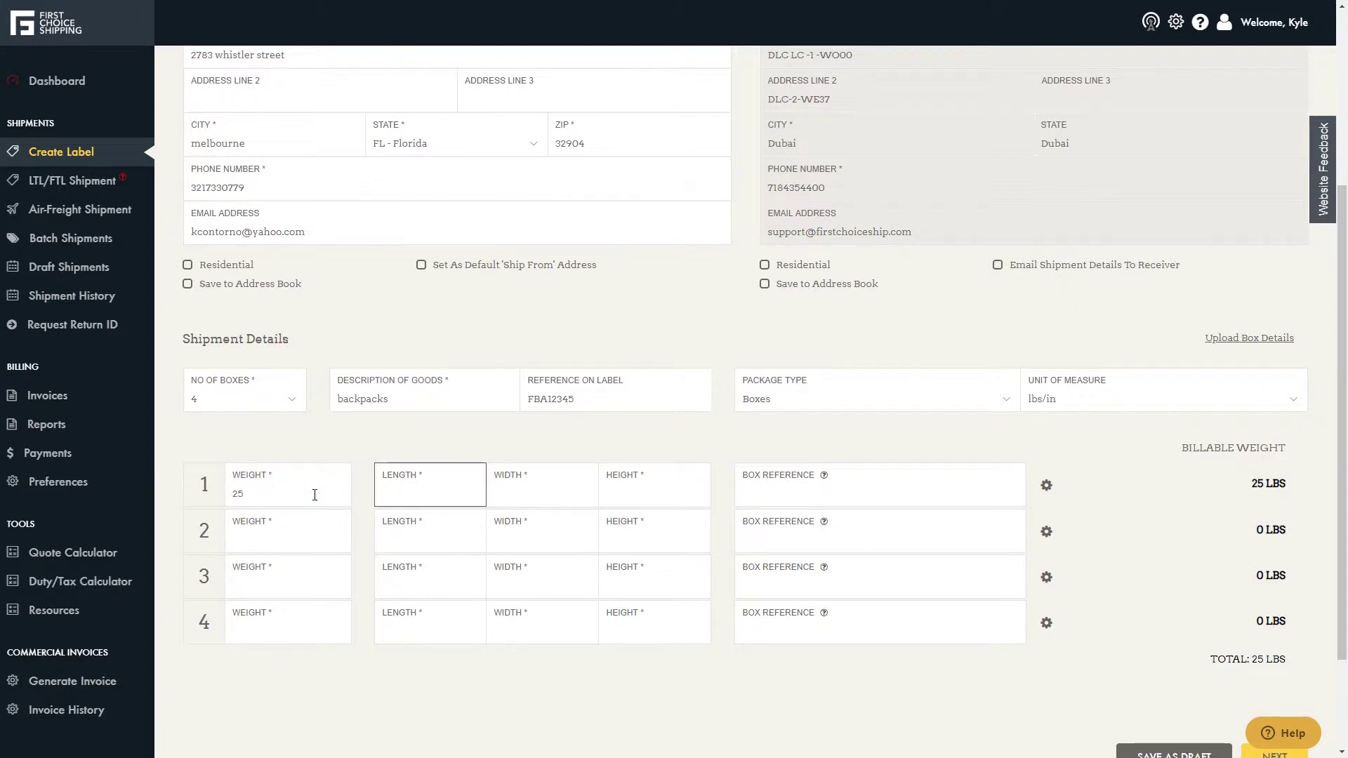
pyautogui.write('12')
pyautogui.press('Tab')
pyautogui.write('12')
pyautogui.press('Tab')
pyautogui.write('12')
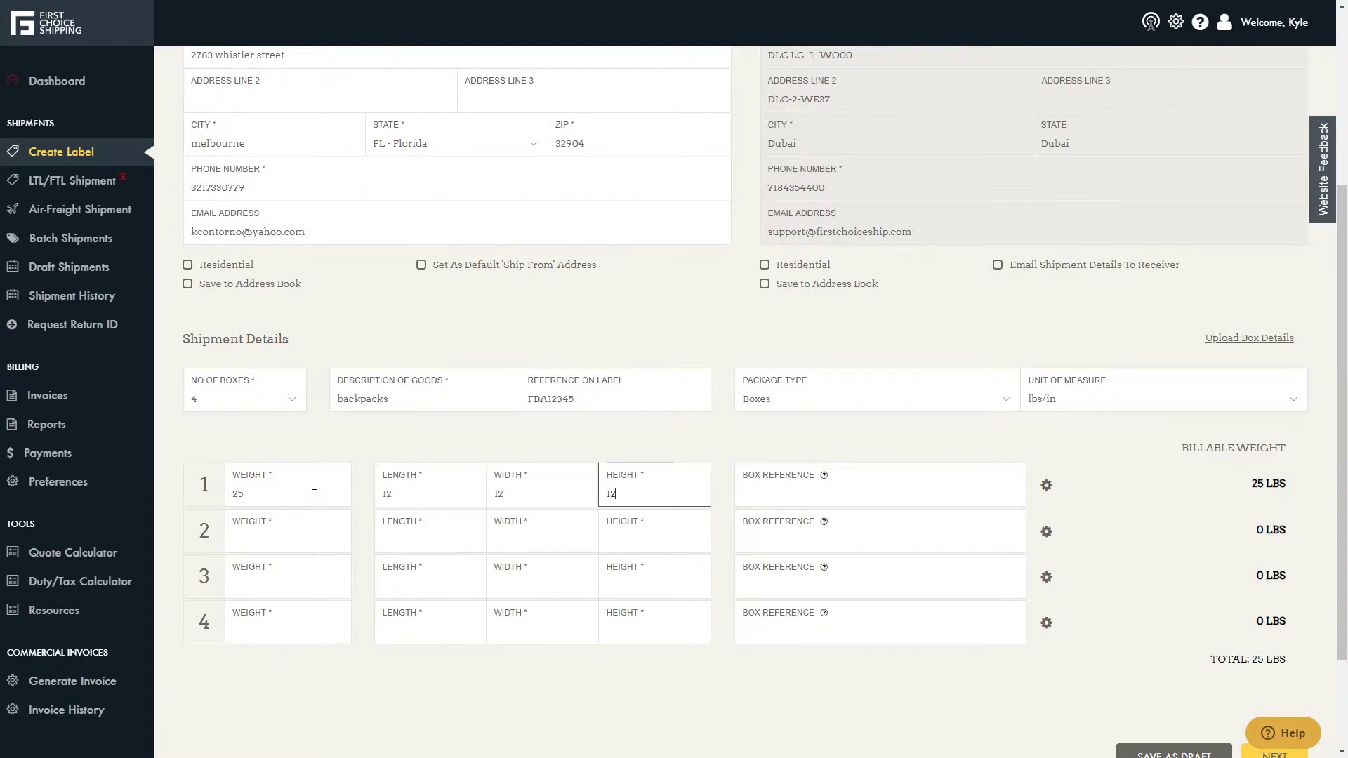
pyautogui.press('Tab')
pyautogui.write('b')
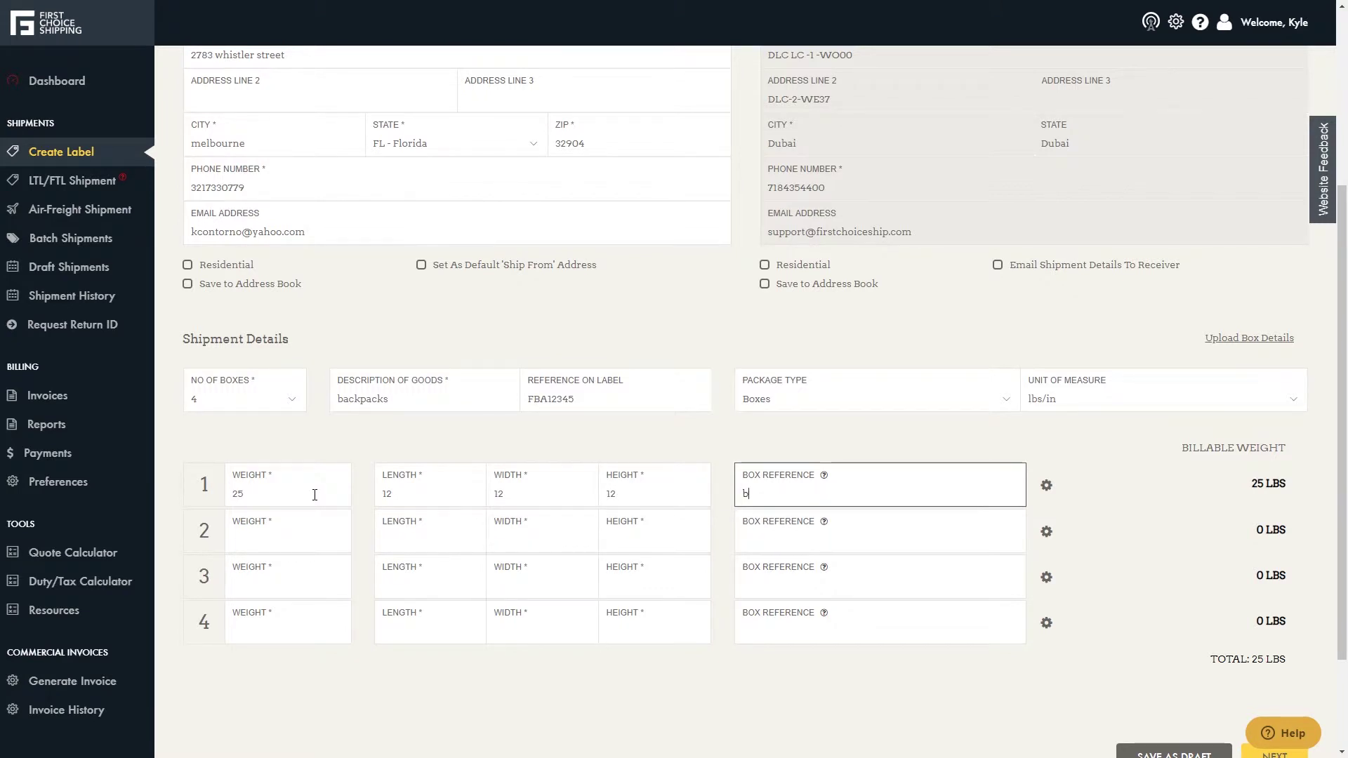
pyautogui.write('ox1')
pyautogui.click(1048, 490)
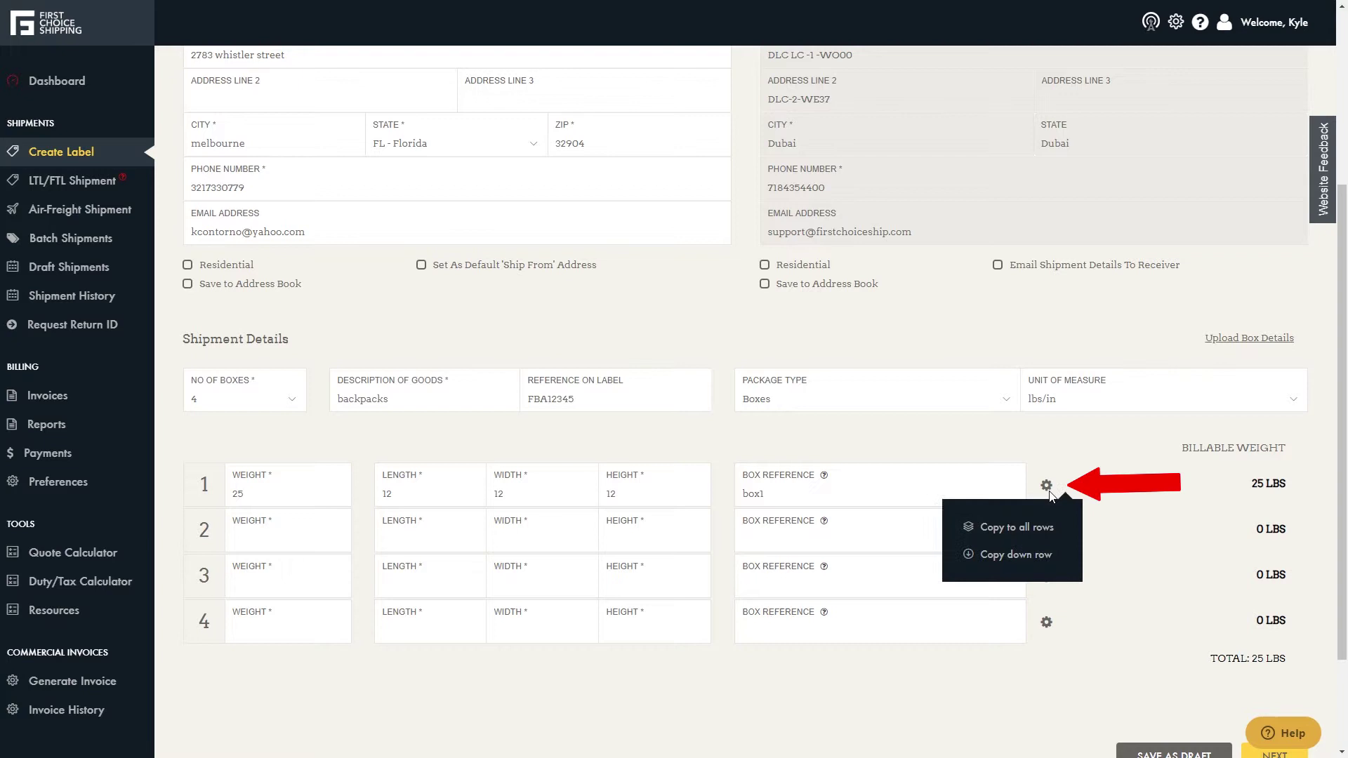
pyautogui.click(1011, 528)
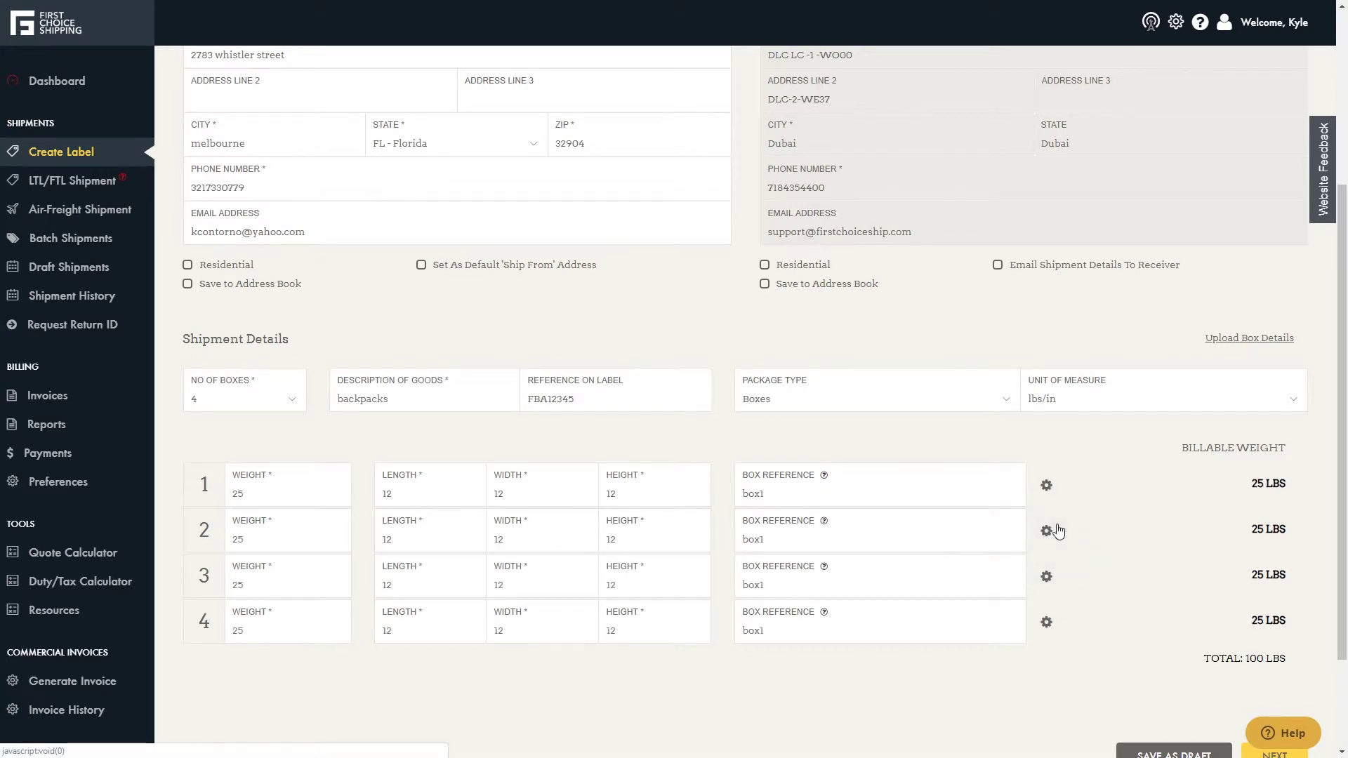
# - Rename the copied box references to box2, box3 and box4
pyautogui.click(1001, 535)
pyautogui.press('BackSpace')
pyautogui.press('BackSpace')
pyautogui.press('BackSpace')
pyautogui.press('BackSpace')
pyautogui.write('box2')
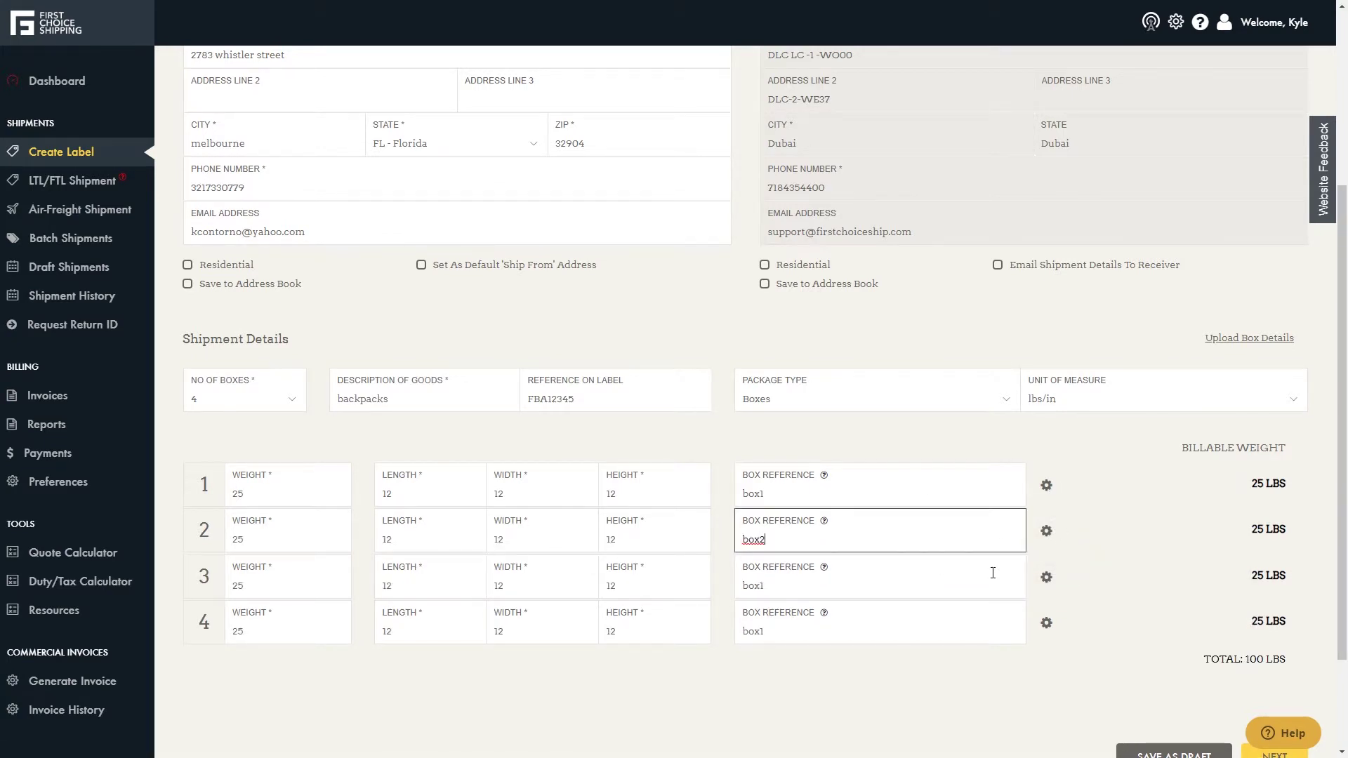
pyautogui.click(993, 582)
pyautogui.press('BackSpace')
pyautogui.press('BackSpace')
pyautogui.press('BackSpace')
pyautogui.press('BackSpace')
pyautogui.write('box3')
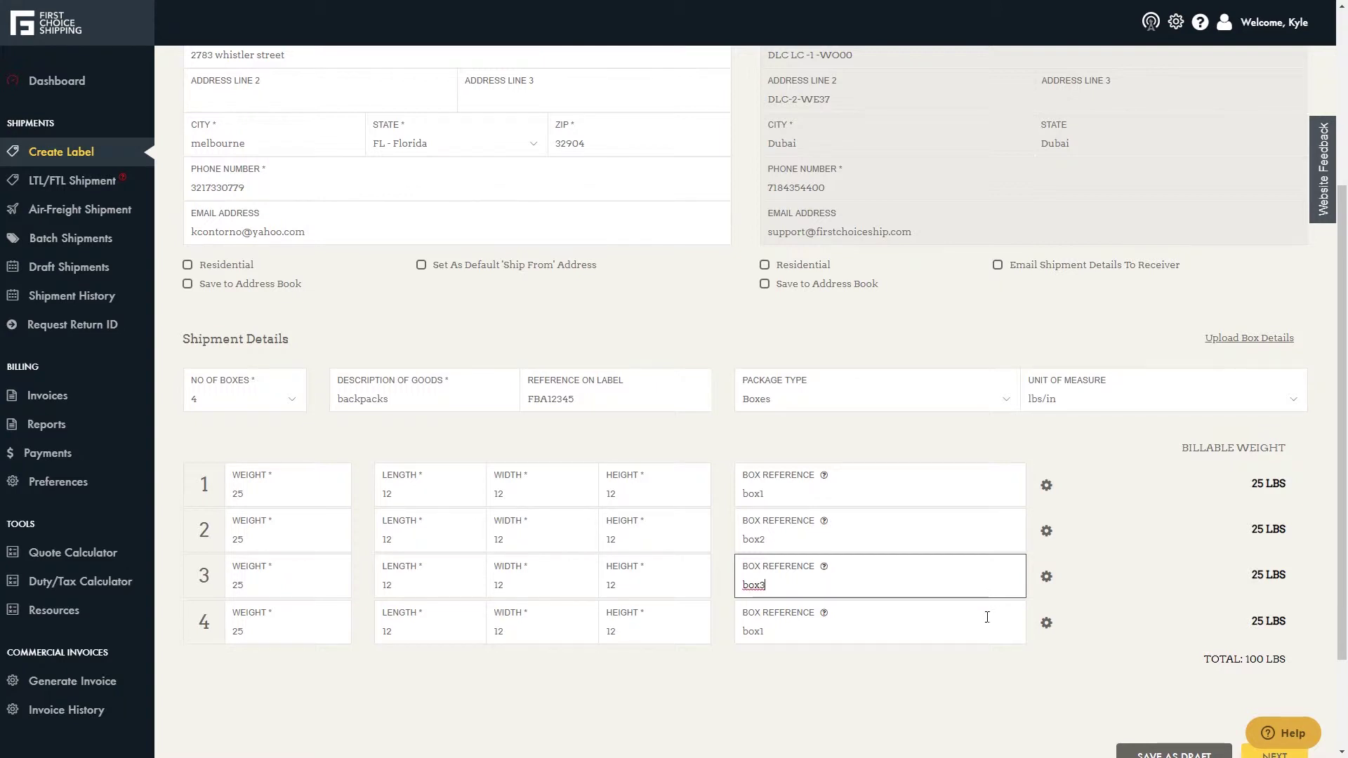
pyautogui.click(987, 626)
pyautogui.press('BackSpace')
pyautogui.press('BackSpace')
pyautogui.press('BackSpace')
pyautogui.press('BackSpace')
pyautogui.write('box4')
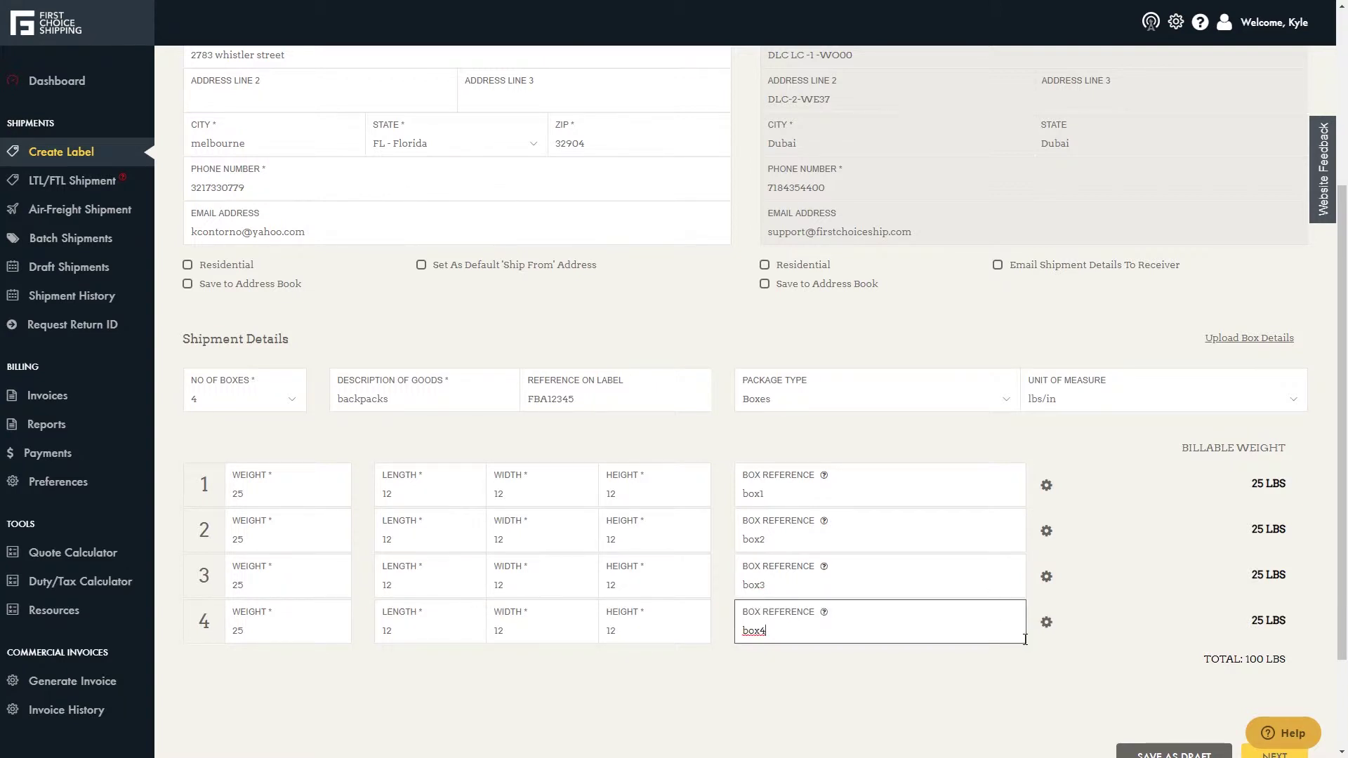
pyautogui.scroll(-2, 1172, 684)
# - Choose DHL Express Worldwide as carrier and enter Amazon reference number 12dae456
pyautogui.click(1276, 620)
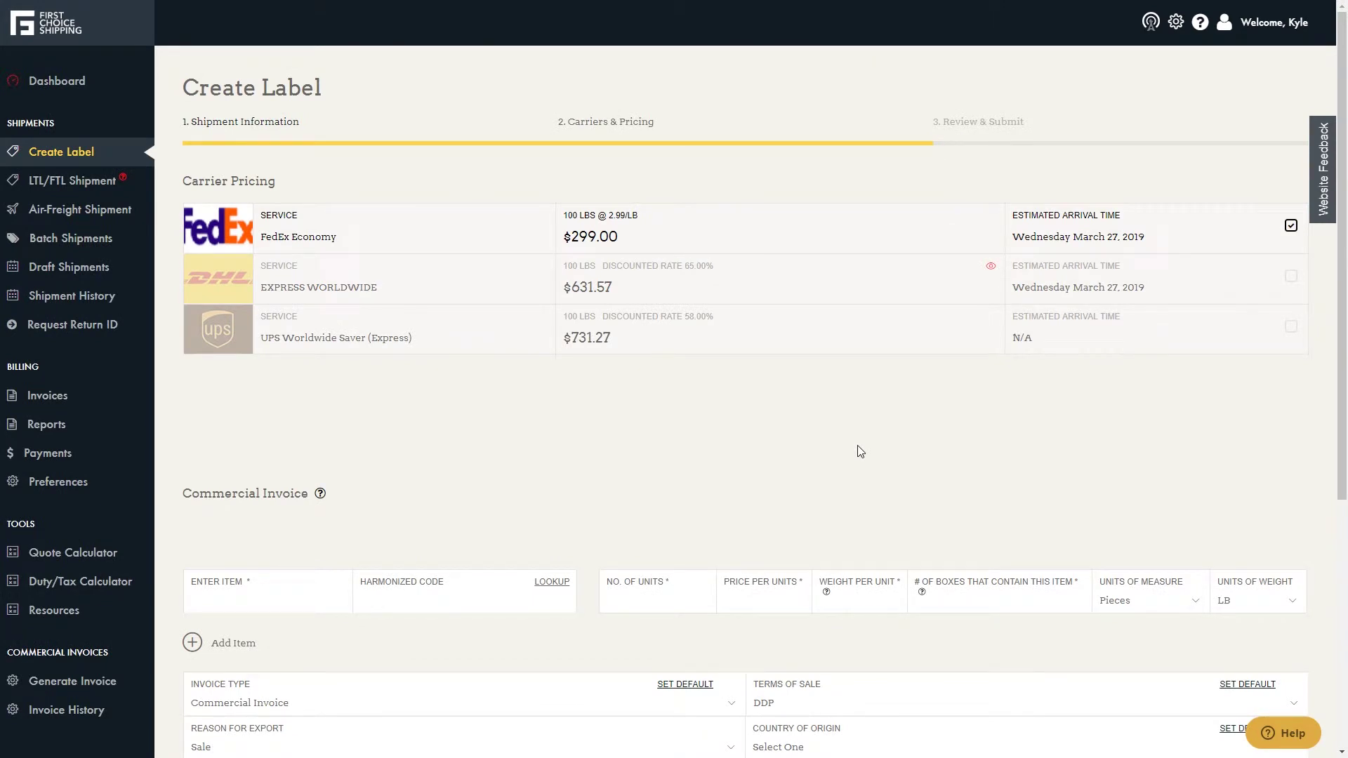
pyautogui.click(1037, 296)
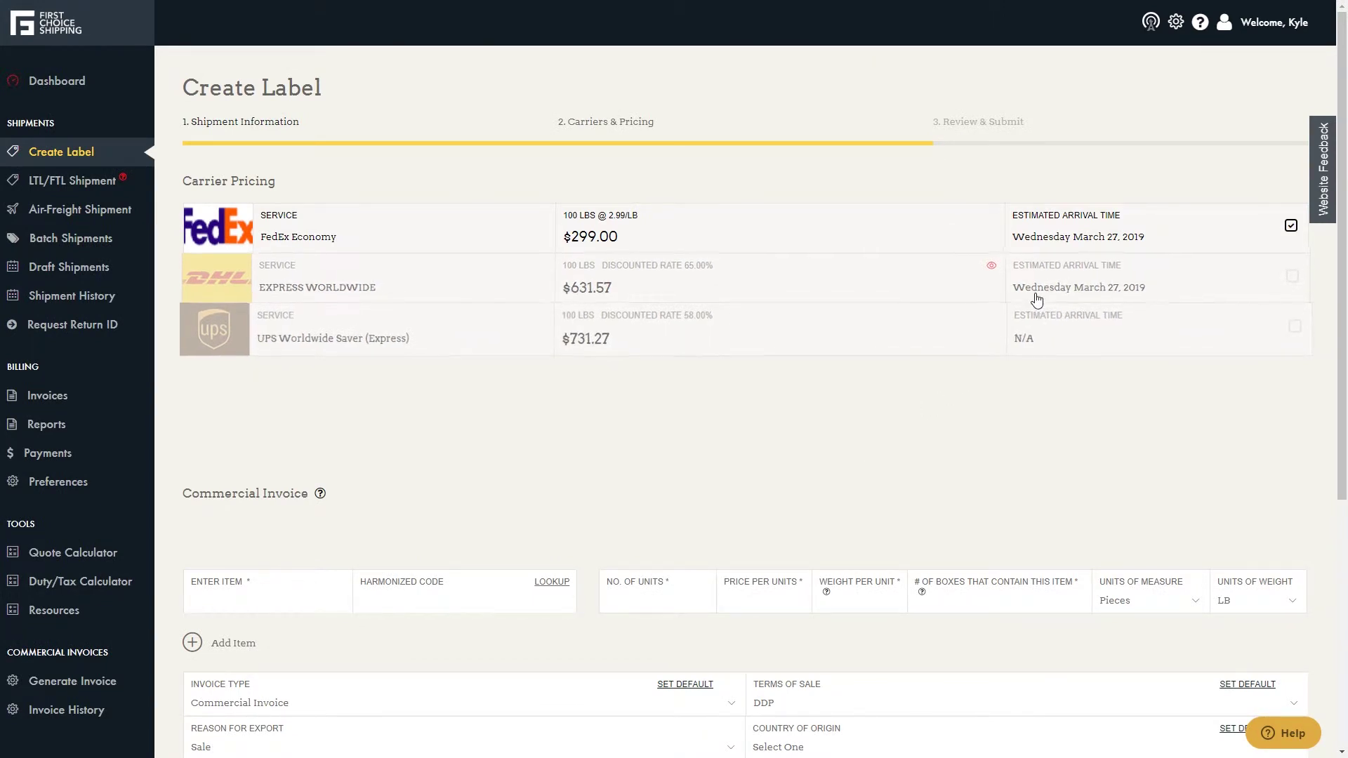
pyautogui.scroll(-2, 674, 452)
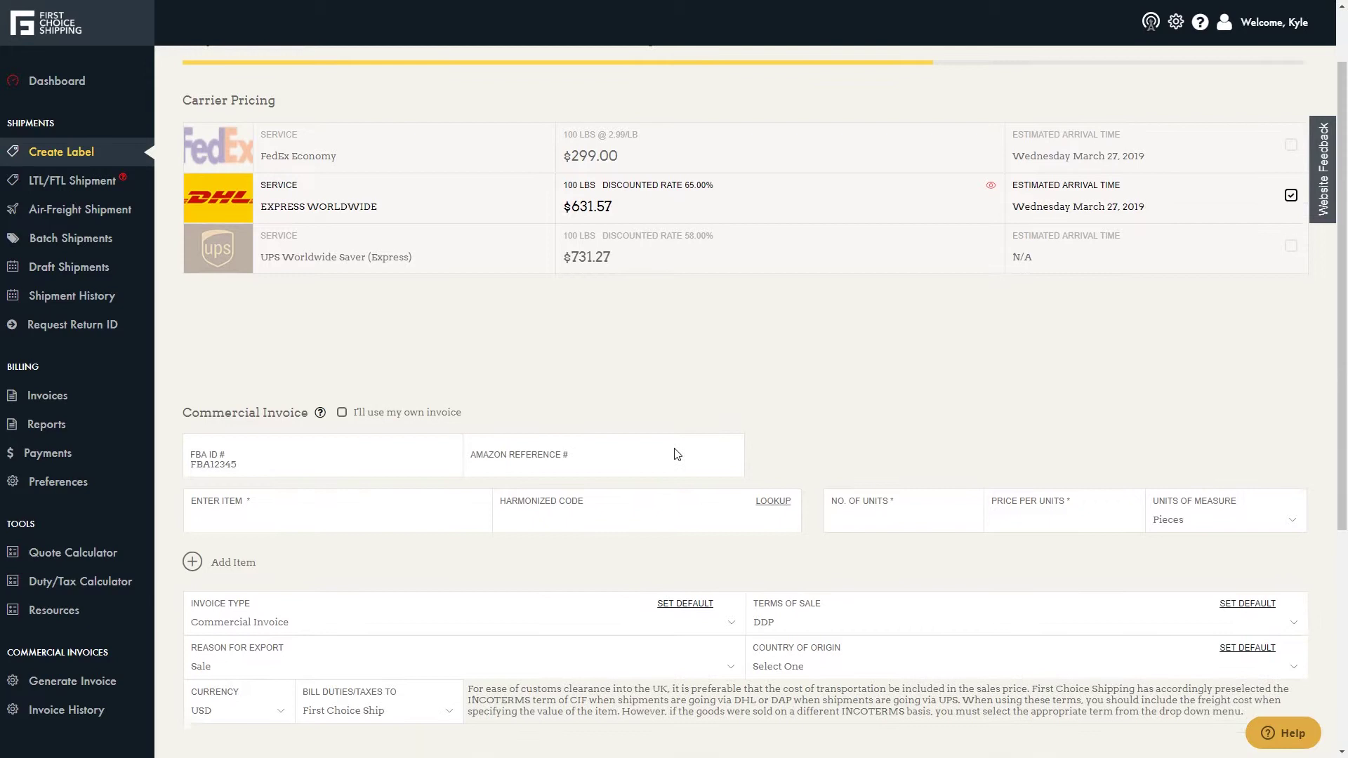
pyautogui.click(615, 399)
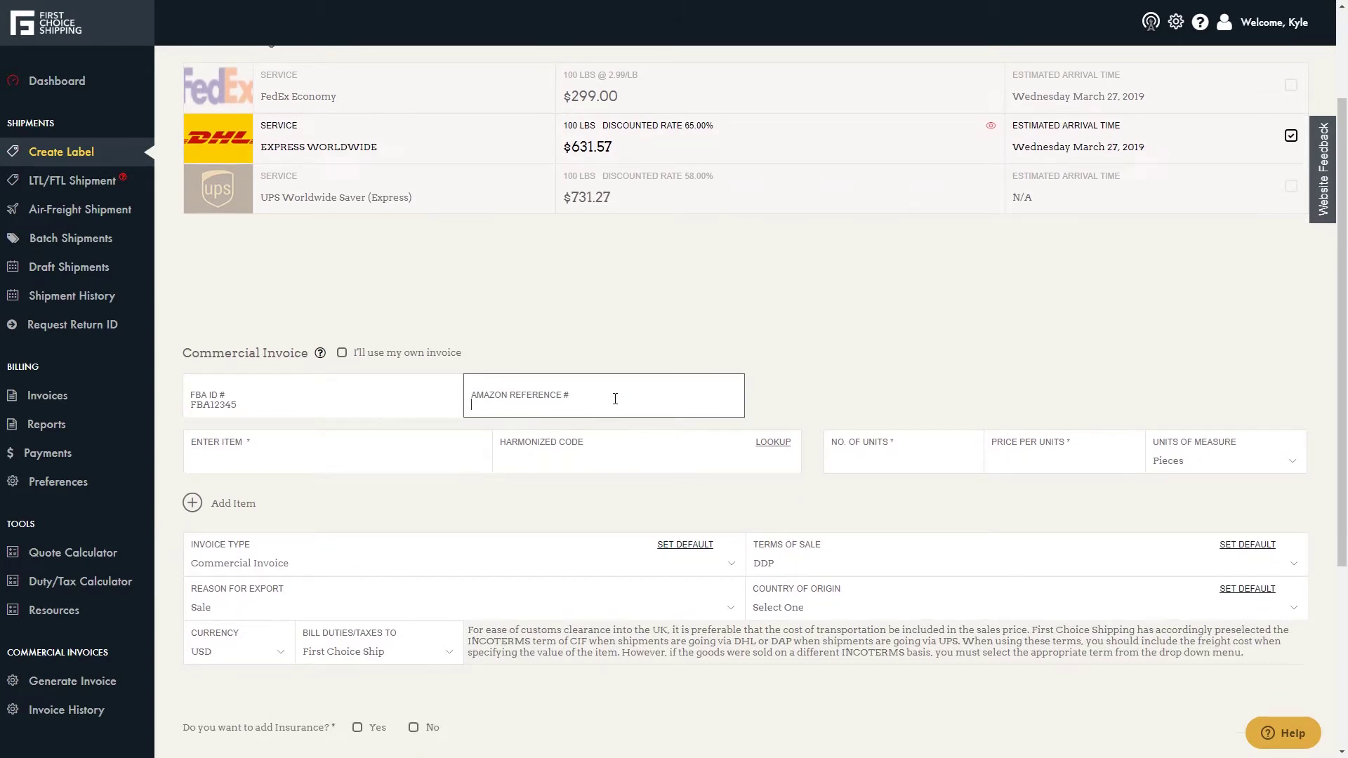
pyautogui.write('12dae456')
# - Add the invoice line 'backpacks': 4 units at 100 each, measured in BOX
pyautogui.scroll(-1, 616, 399)
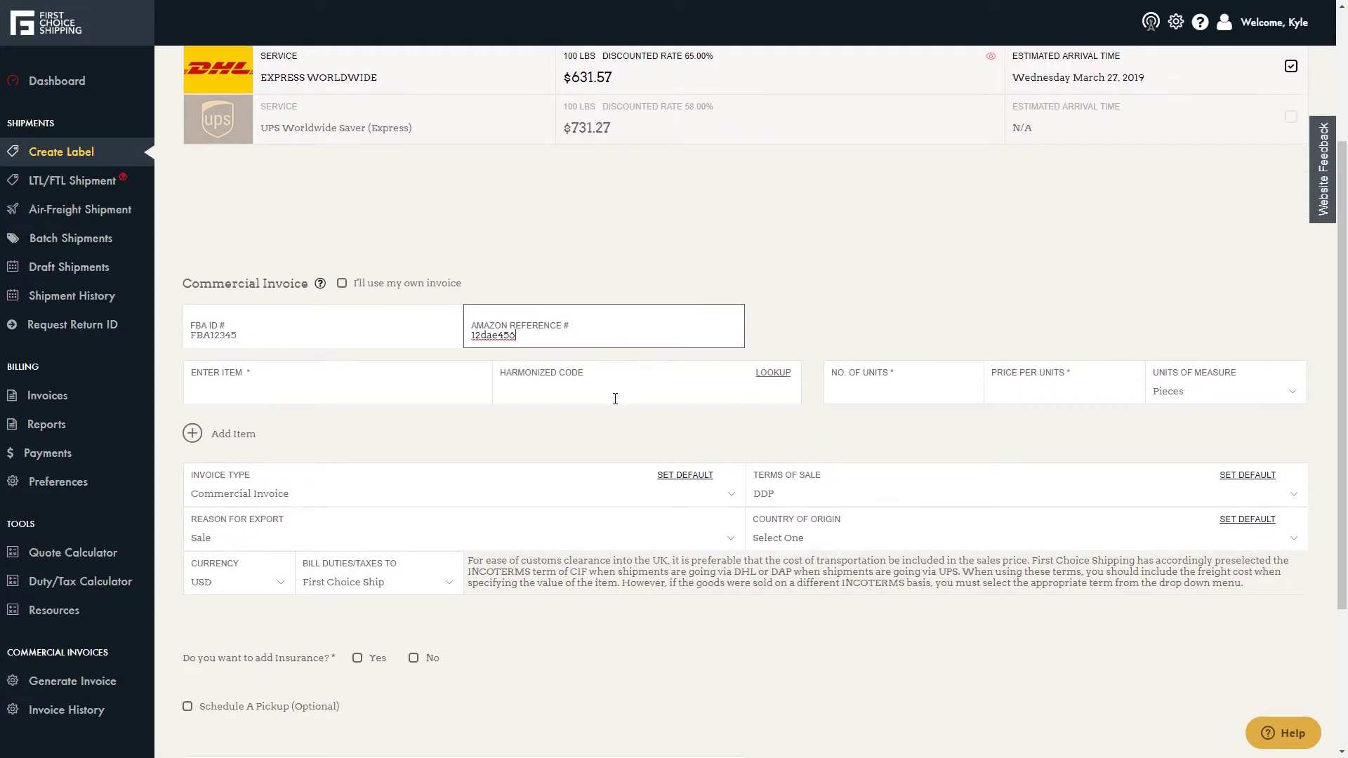
pyautogui.click(395, 390)
pyautogui.write('backpacks')
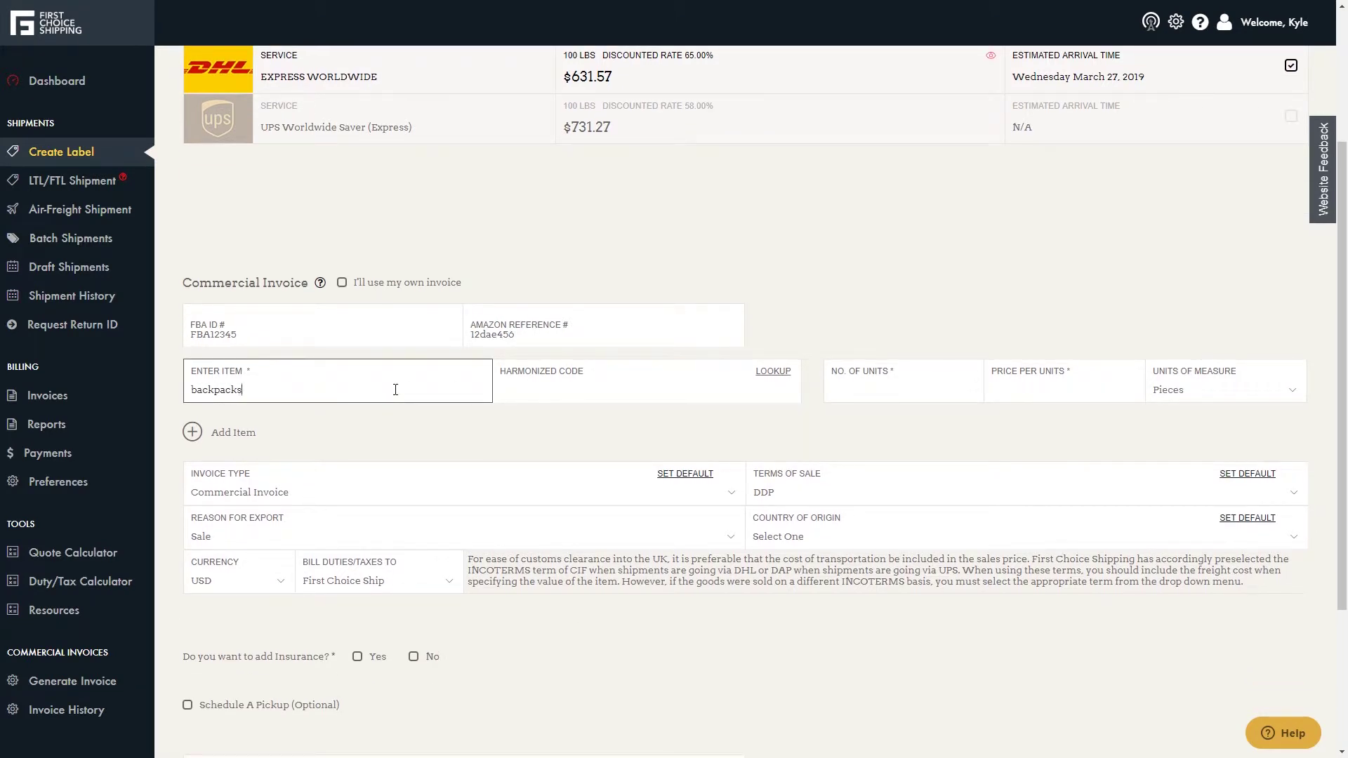
pyautogui.click(846, 389)
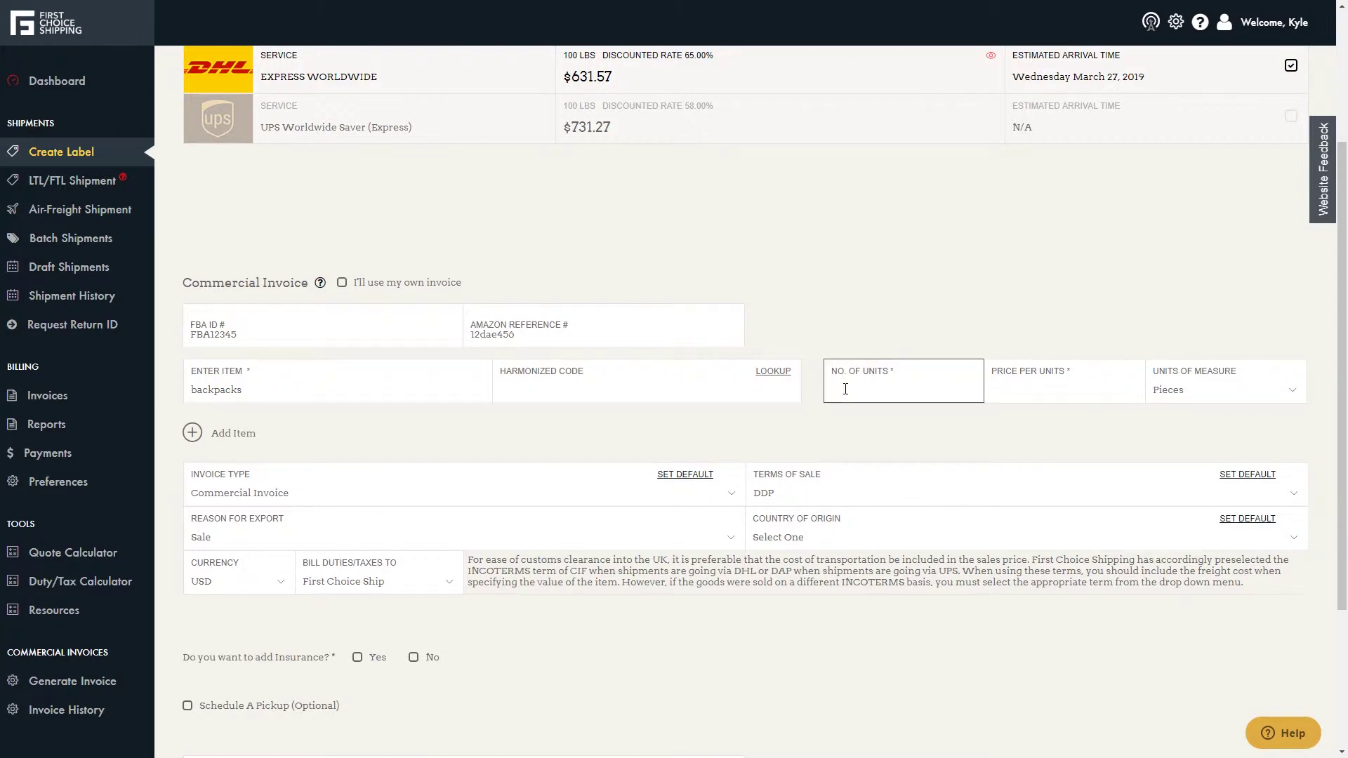
pyautogui.write('4')
pyautogui.click(1029, 387)
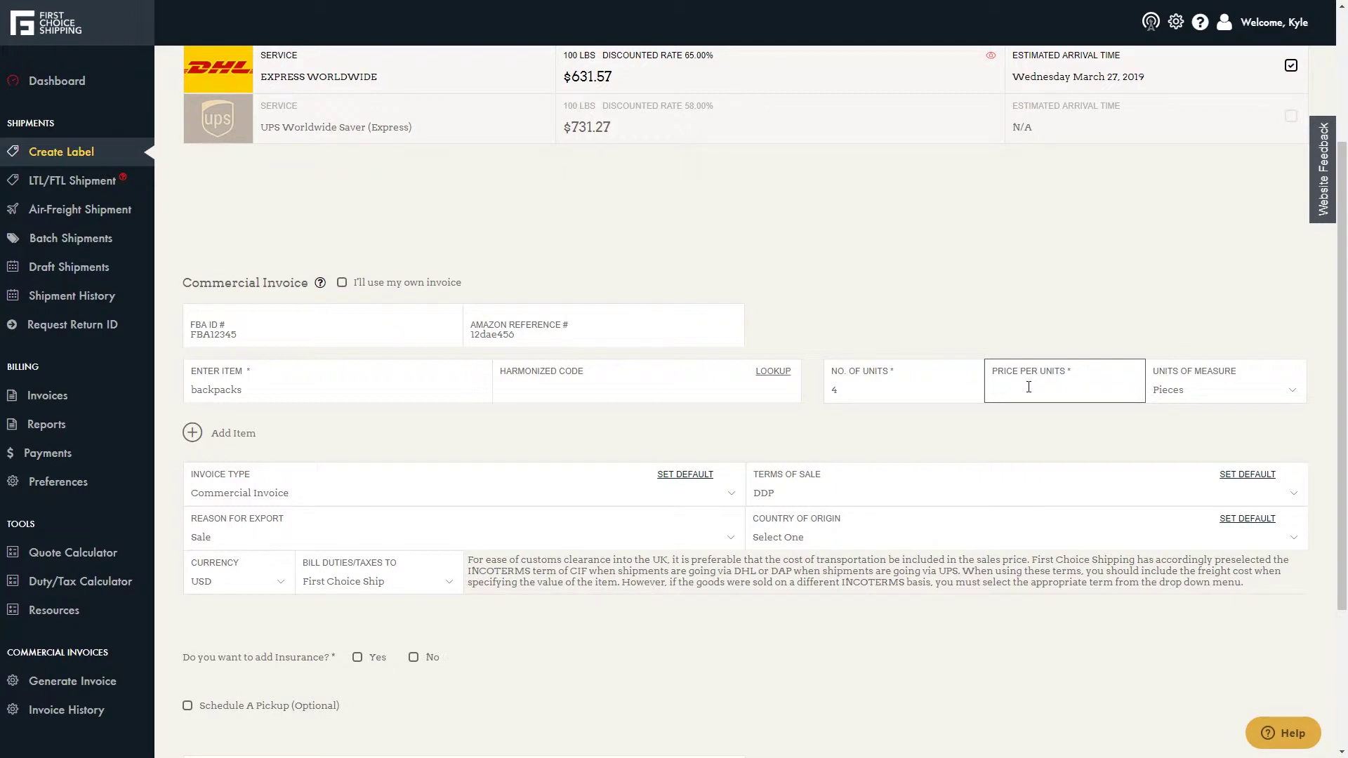
pyautogui.write('100')
pyautogui.click(1167, 391)
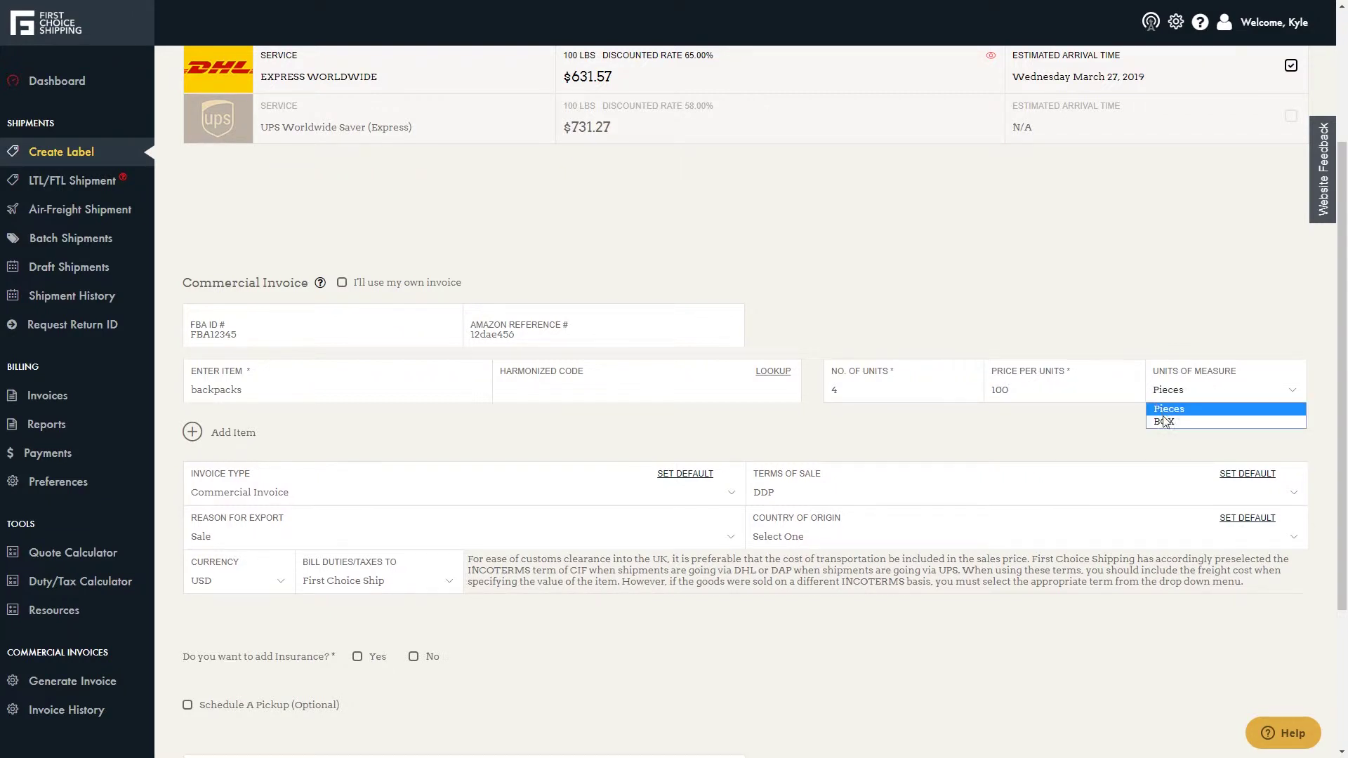
pyautogui.click(1165, 422)
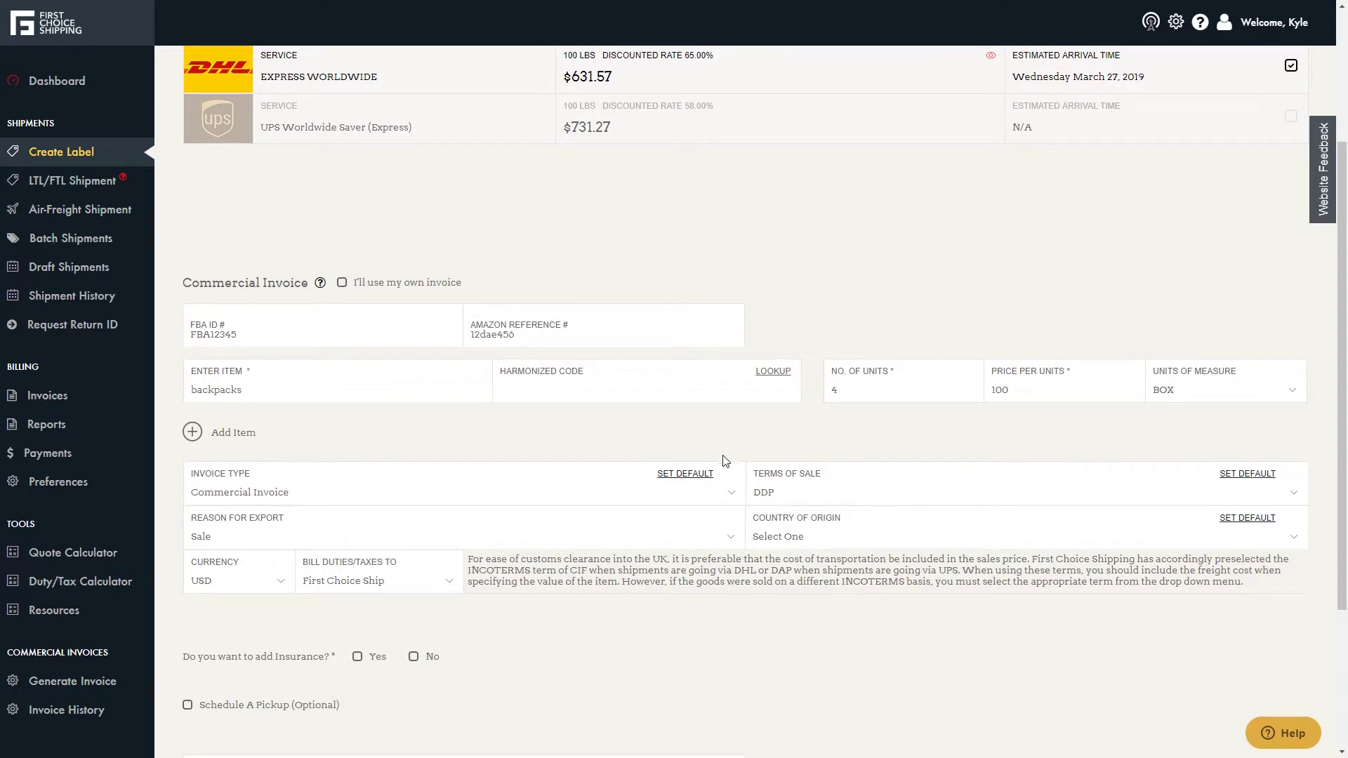
# - Keep Commercial Invoice and DDP terms, and set country of origin to China, People's Republic
pyautogui.click(731, 501)
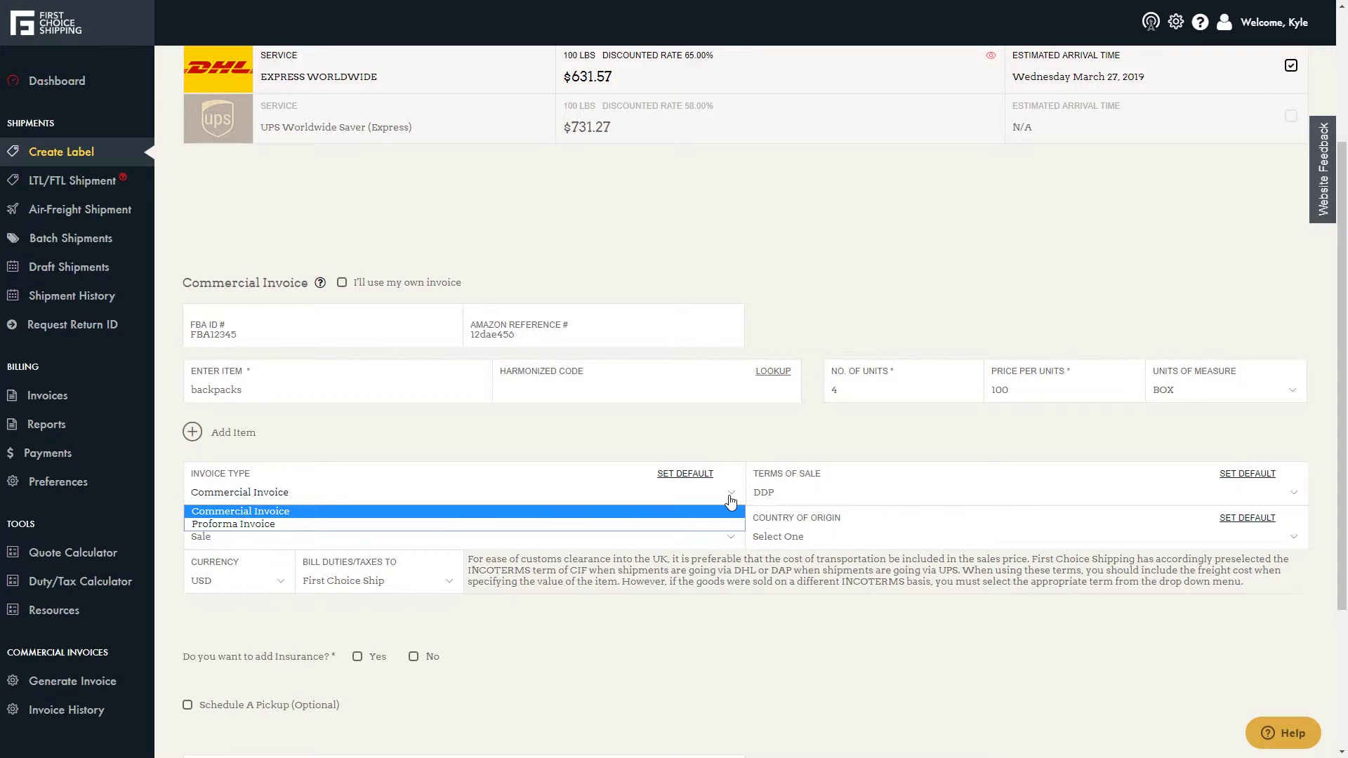
pyautogui.click(730, 501)
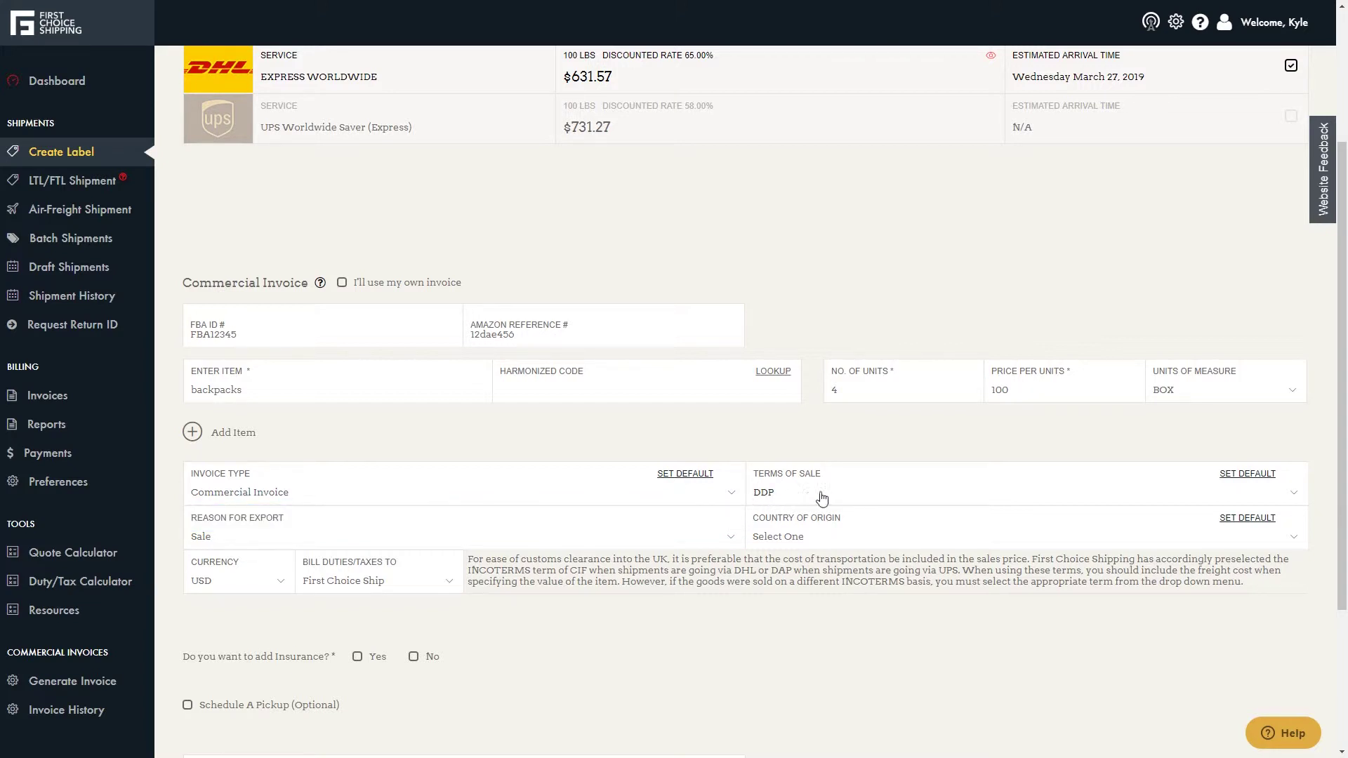
pyautogui.click(847, 498)
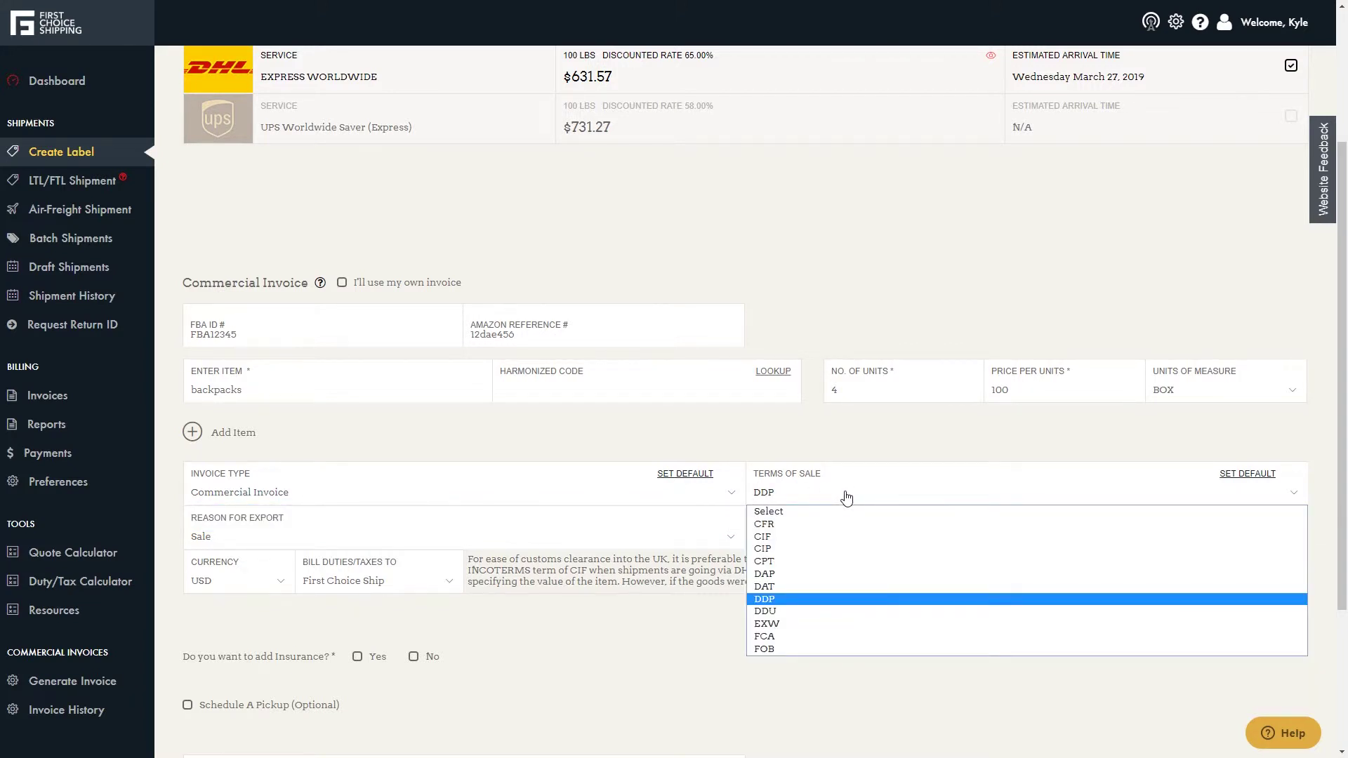
pyautogui.click(846, 498)
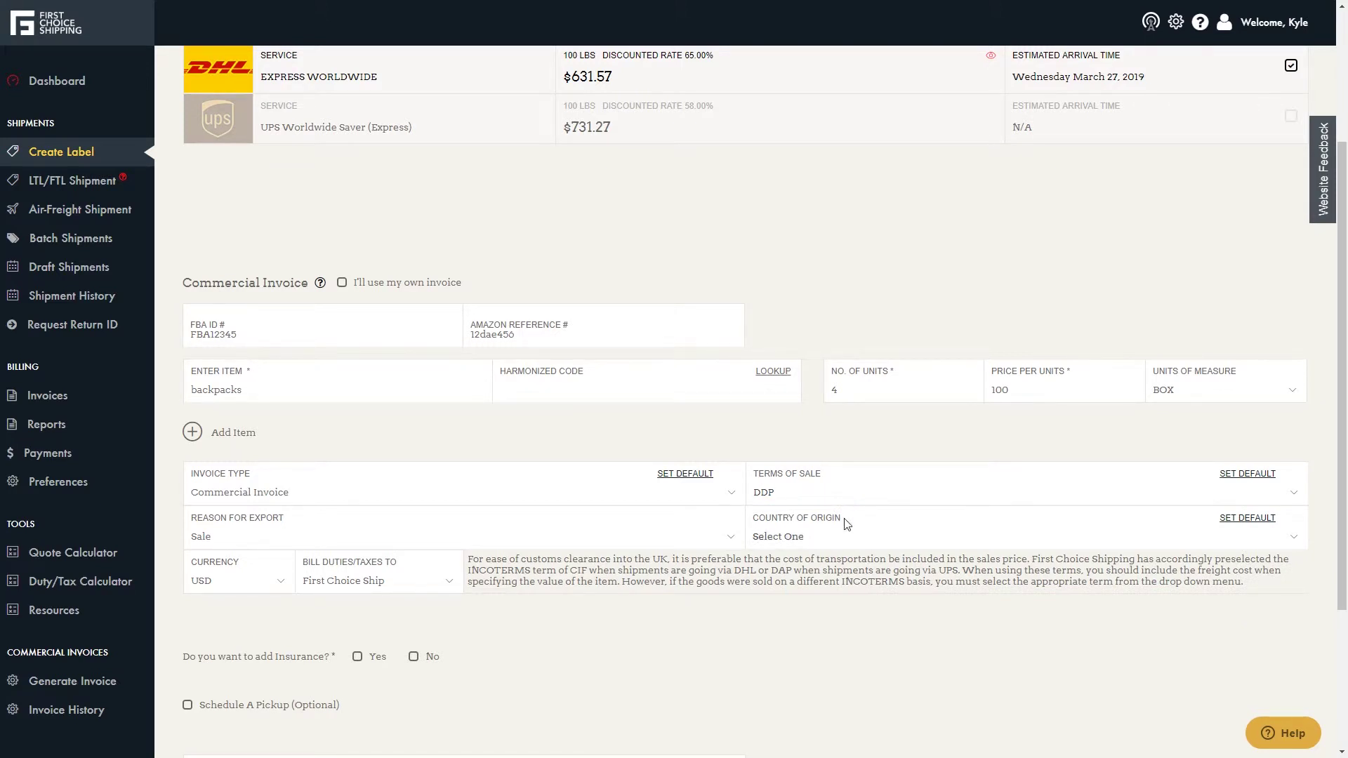
pyautogui.click(847, 543)
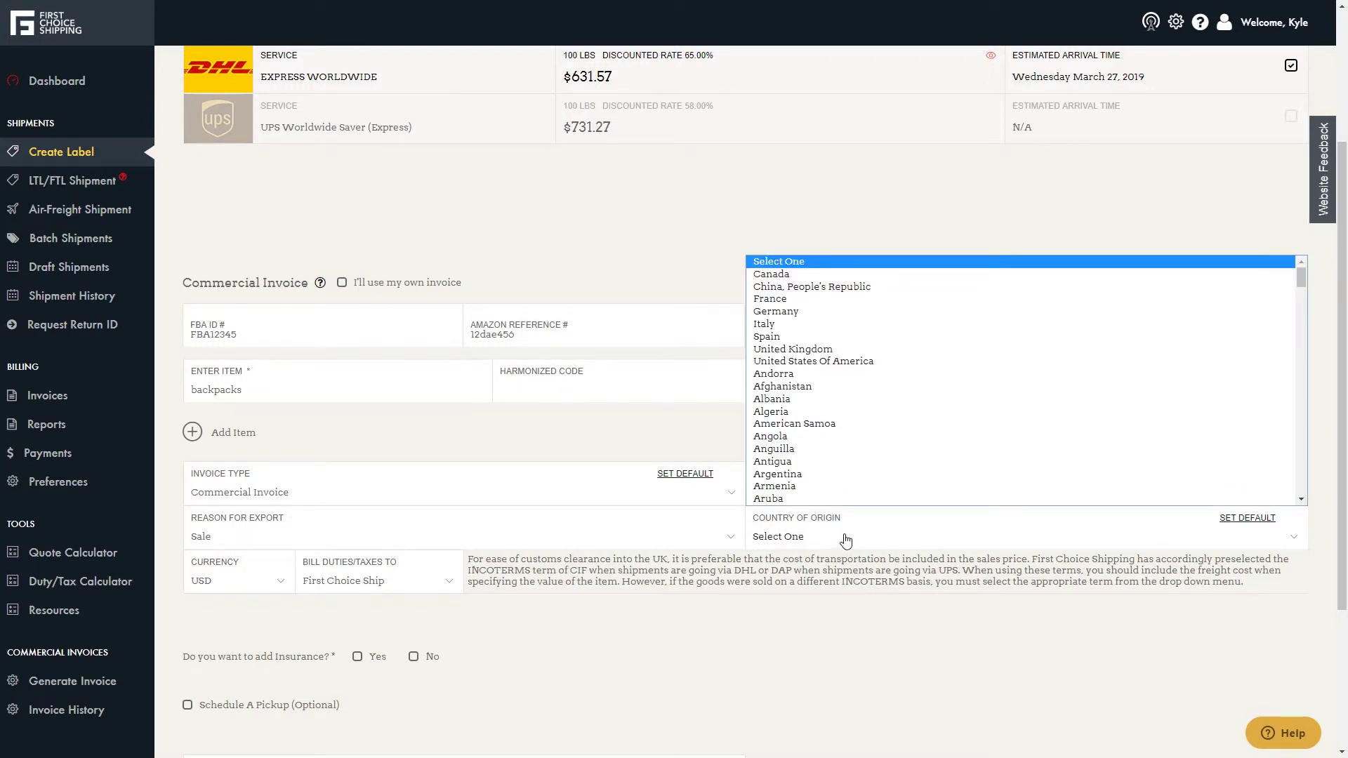
pyautogui.click(826, 277)
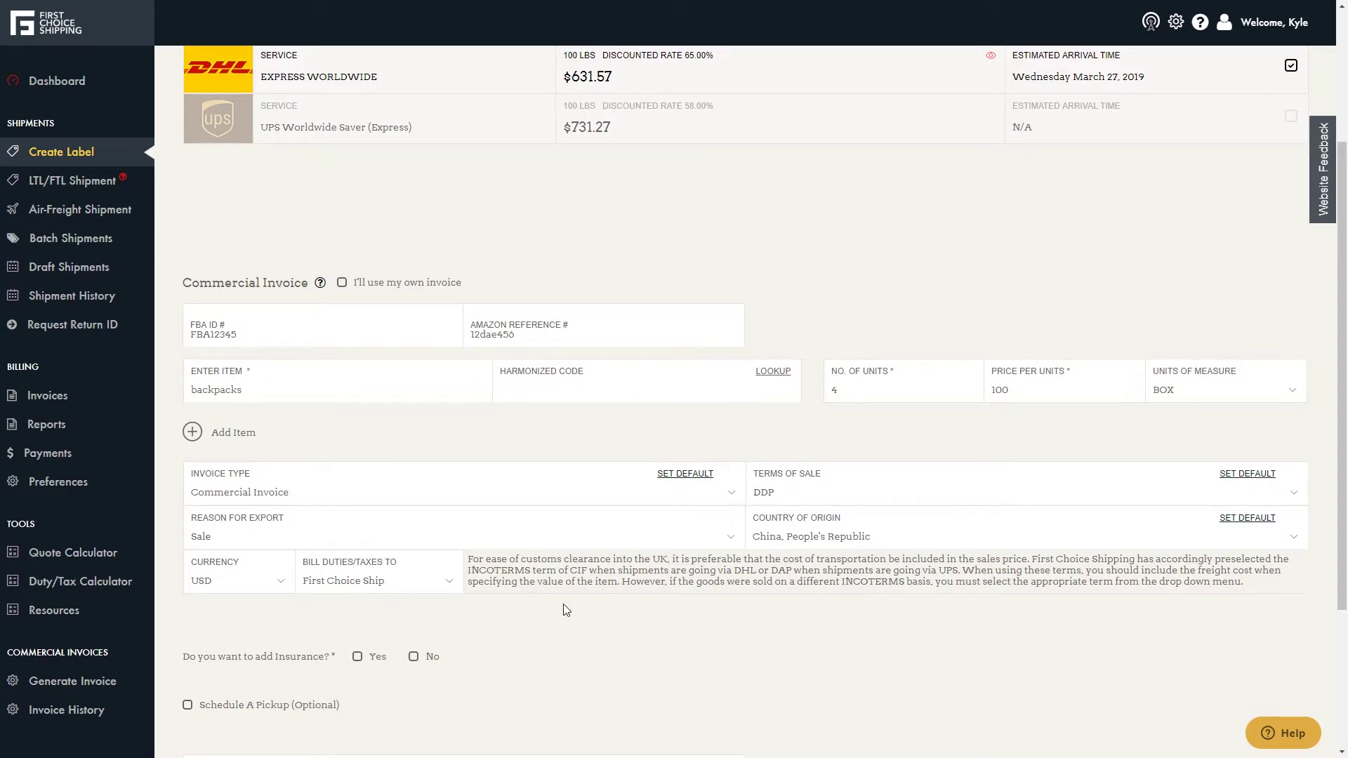
# - Answer No to insurance and tick Schedule A Pickup to show the prefilled pickup details
pyautogui.scroll(-3, 567, 610)
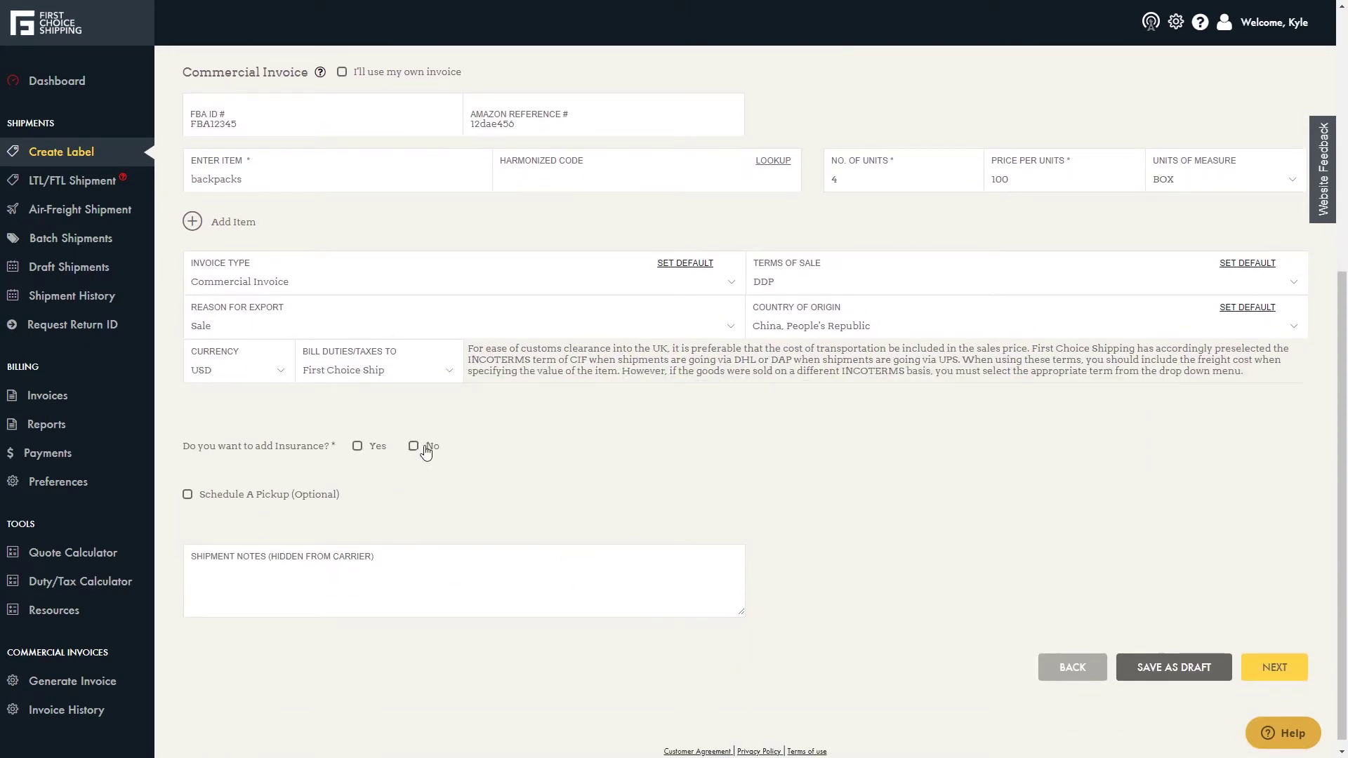
pyautogui.click(415, 448)
pyautogui.click(291, 502)
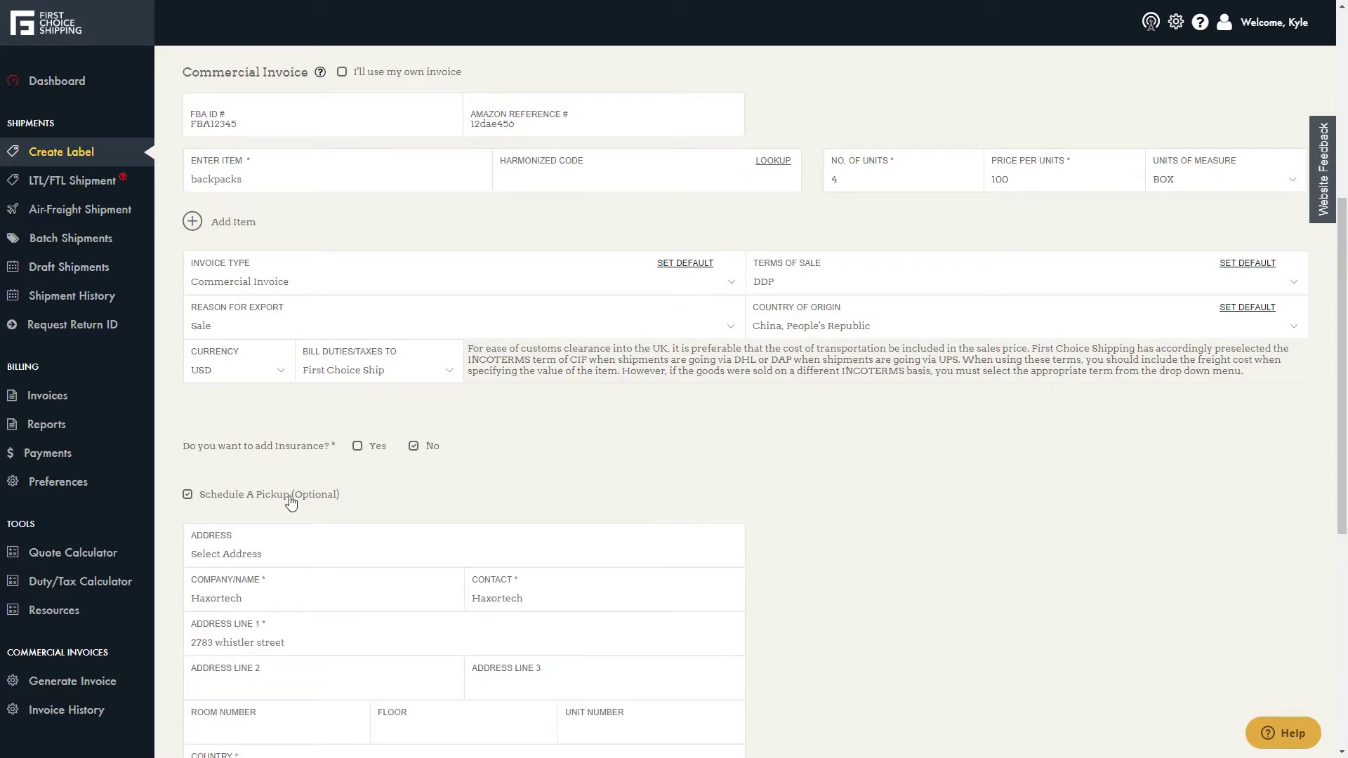
pyautogui.scroll(-2, 714, 481)
pyautogui.scroll(-2, 713, 482)
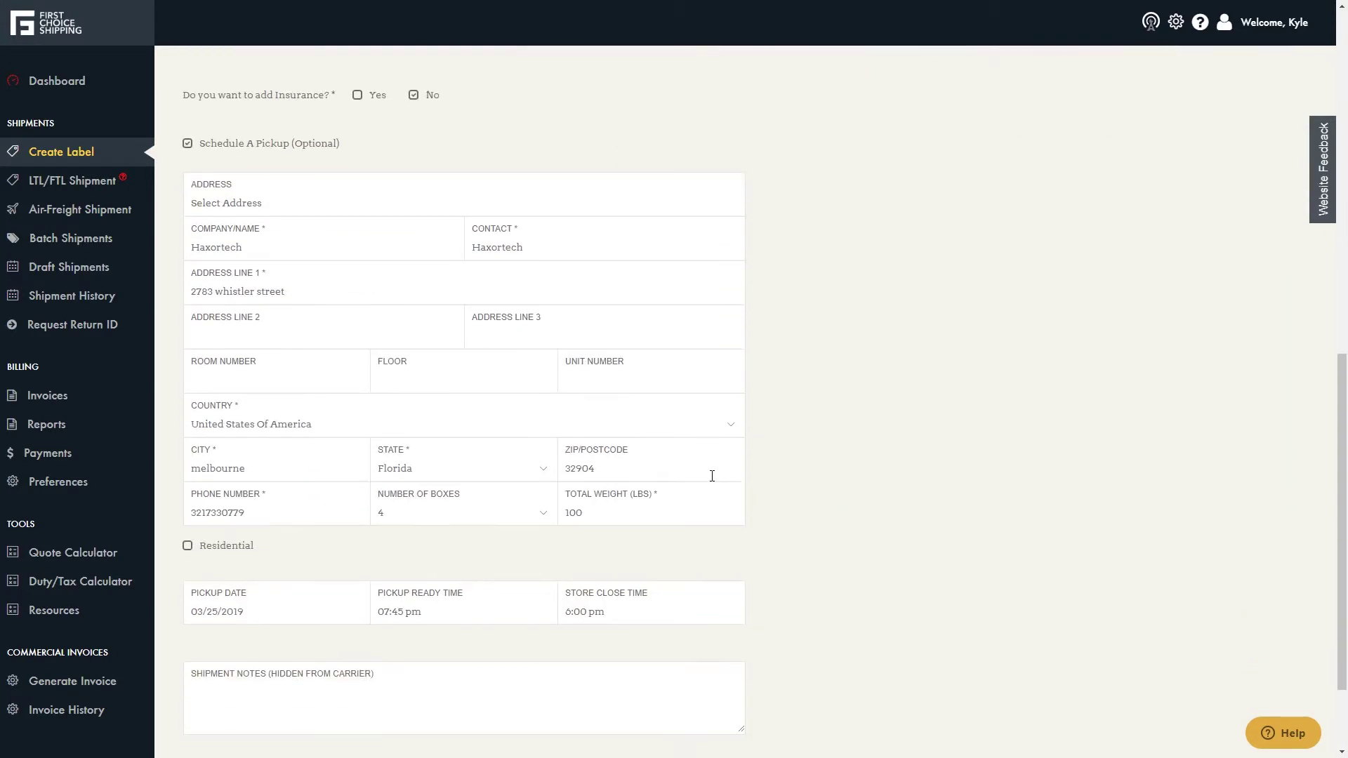
pyautogui.scroll(-2, 745, 480)
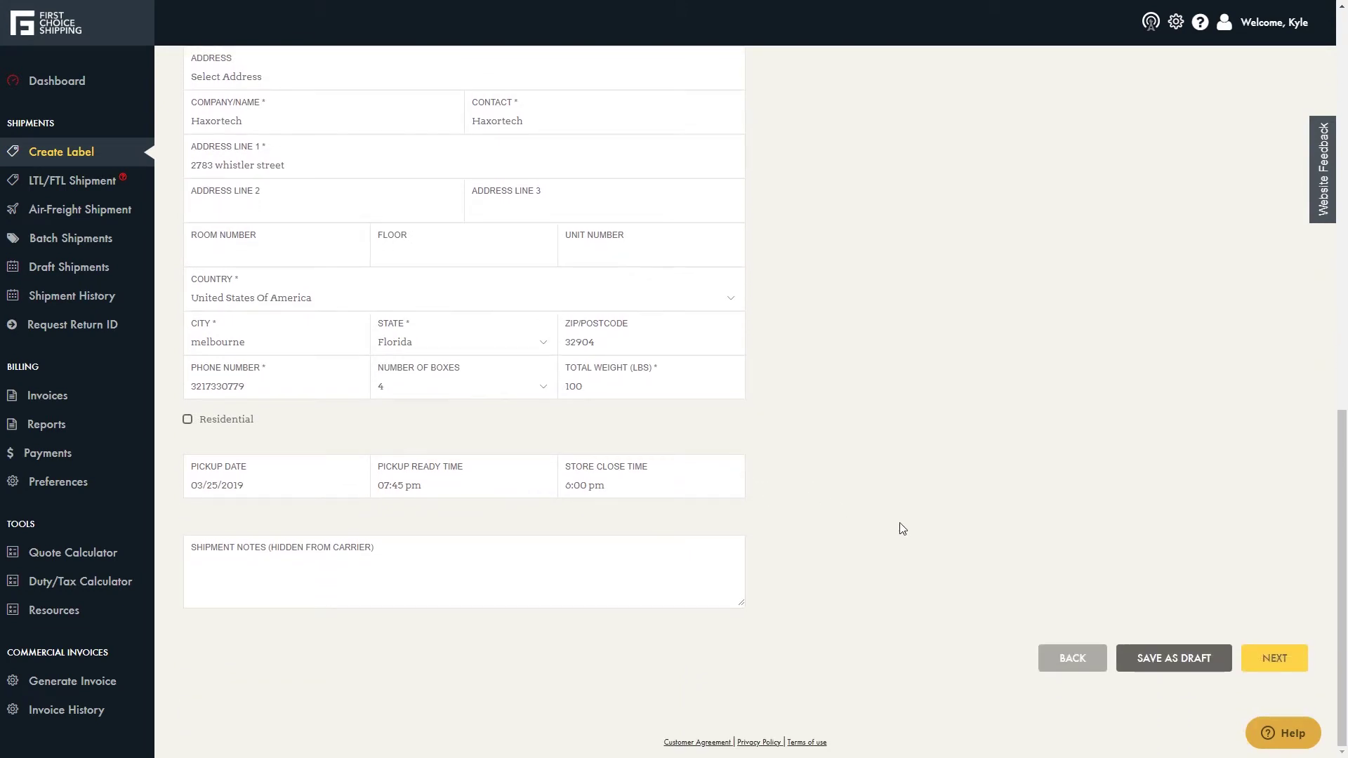
# - Continue past the approval-required alert and scroll through the Review & Submit summary
pyautogui.click(1267, 672)
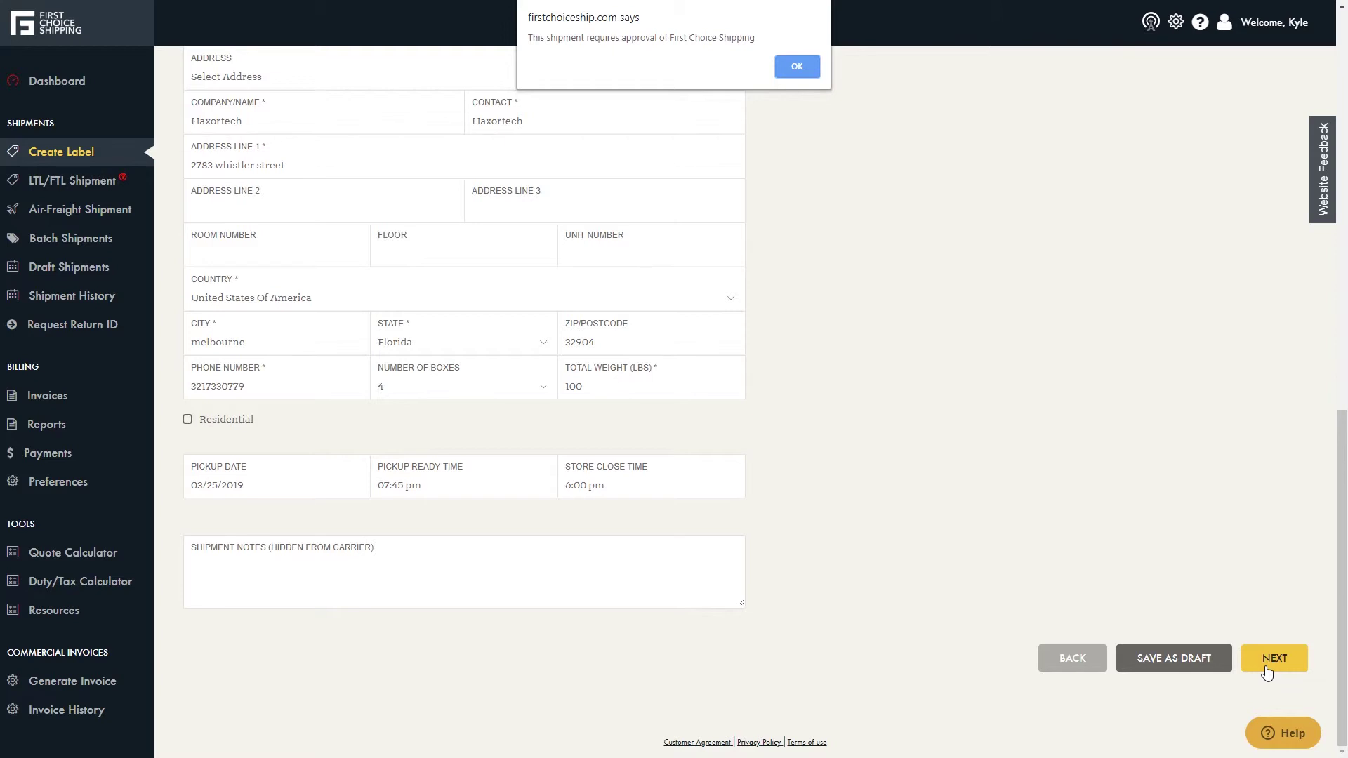
pyautogui.click(784, 69)
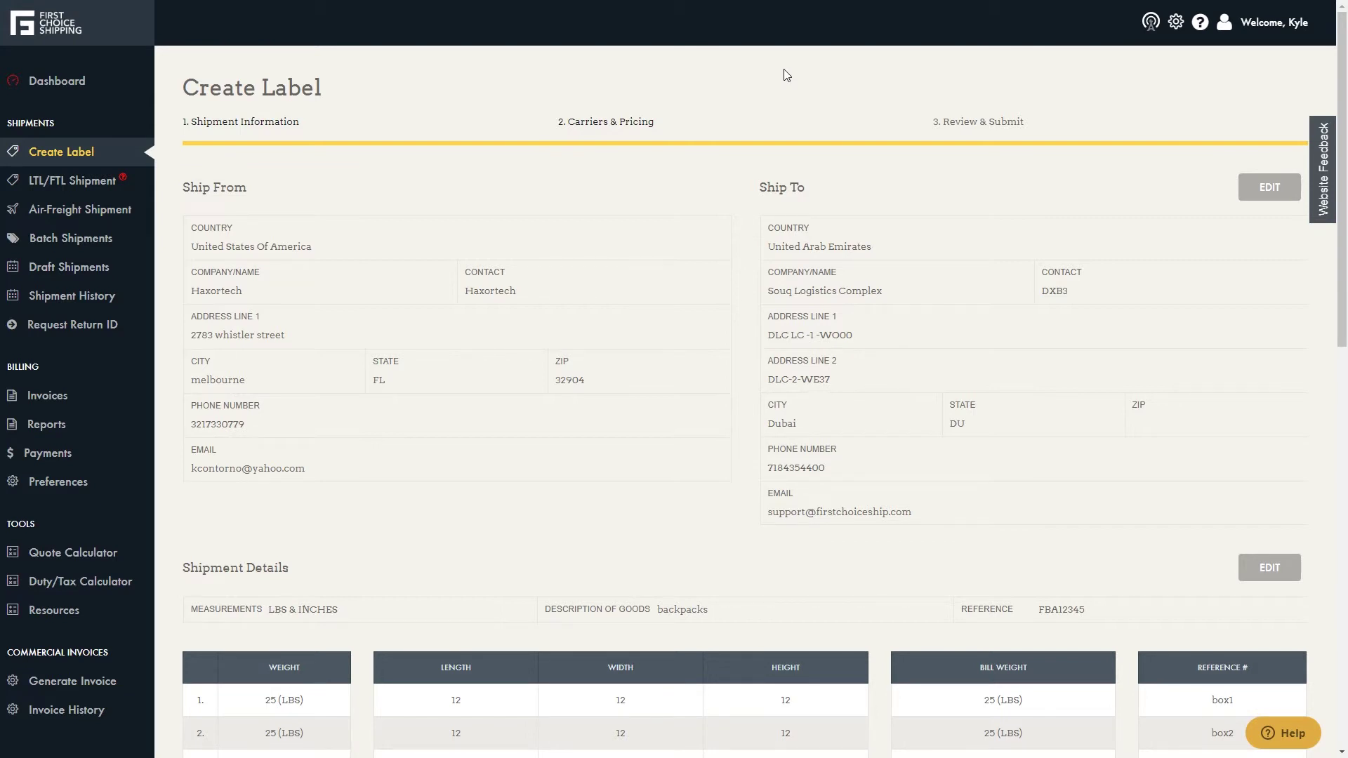
pyautogui.scroll(-7, 902, 167)
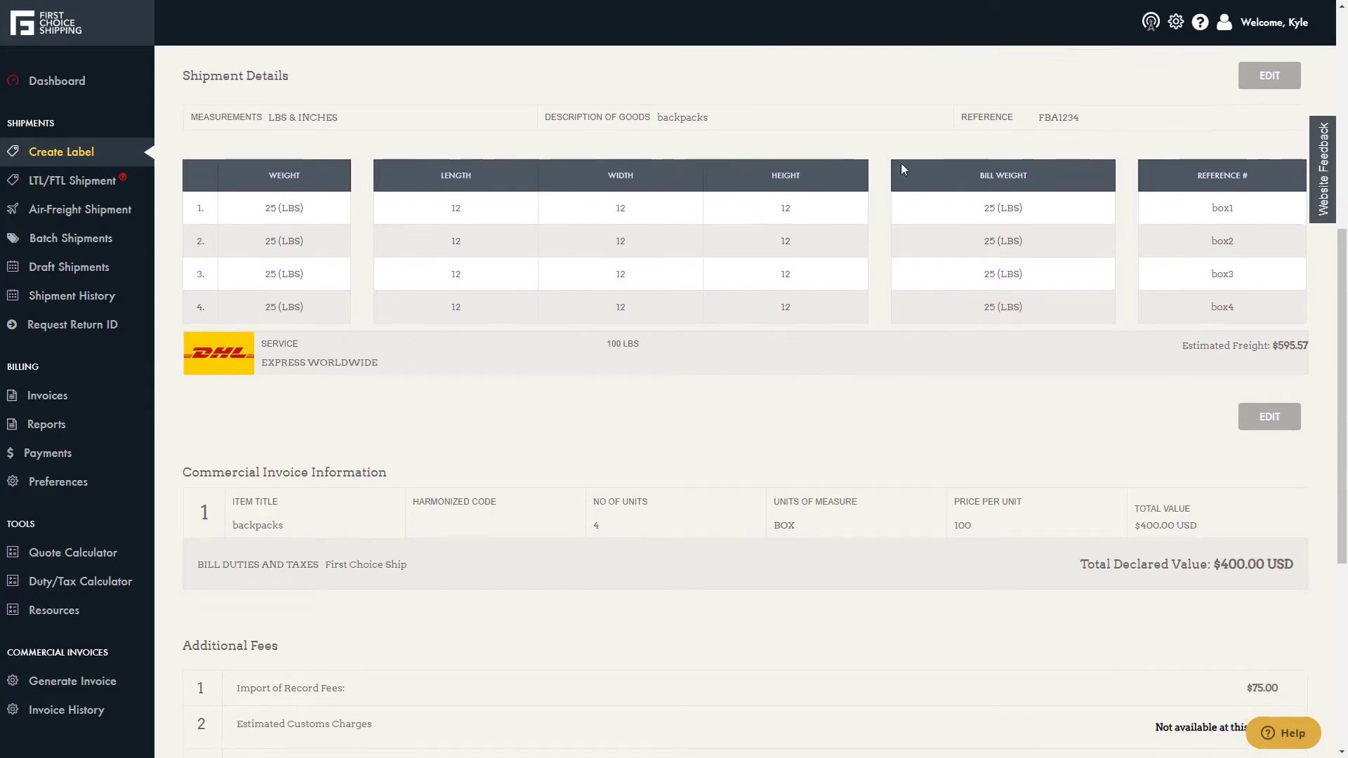
pyautogui.scroll(-5, 902, 164)
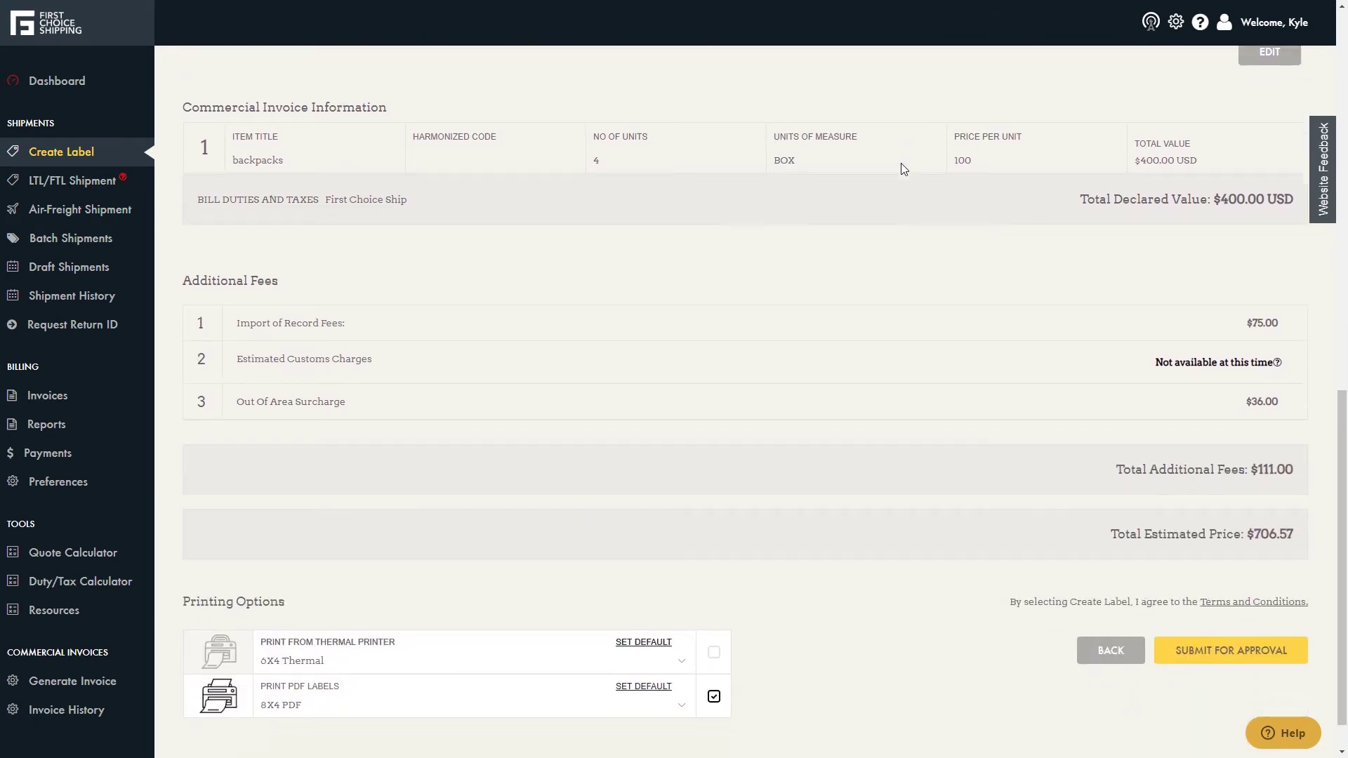
pyautogui.scroll(-1, 901, 168)
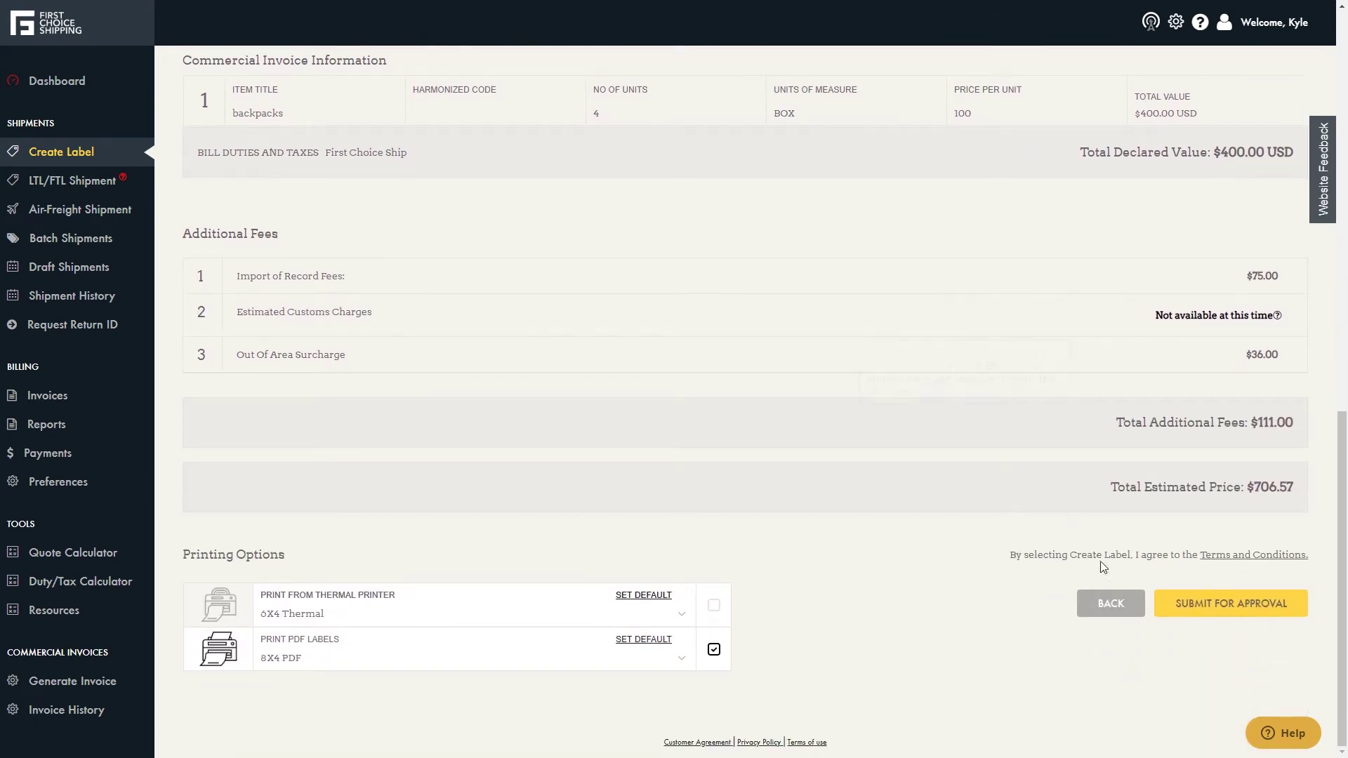
# - Submit the shipment for approval and close the pending-approval popup
pyautogui.click(1201, 613)
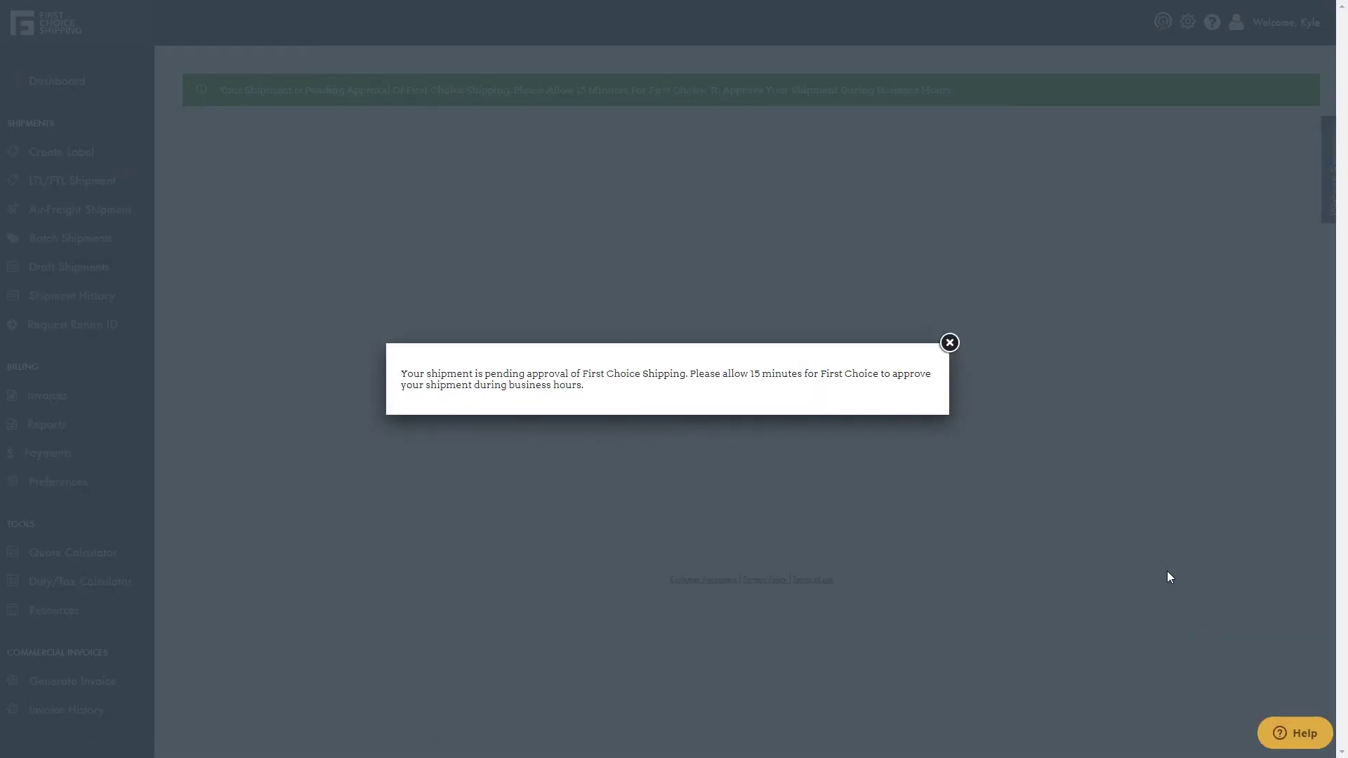
pyautogui.click(950, 343)
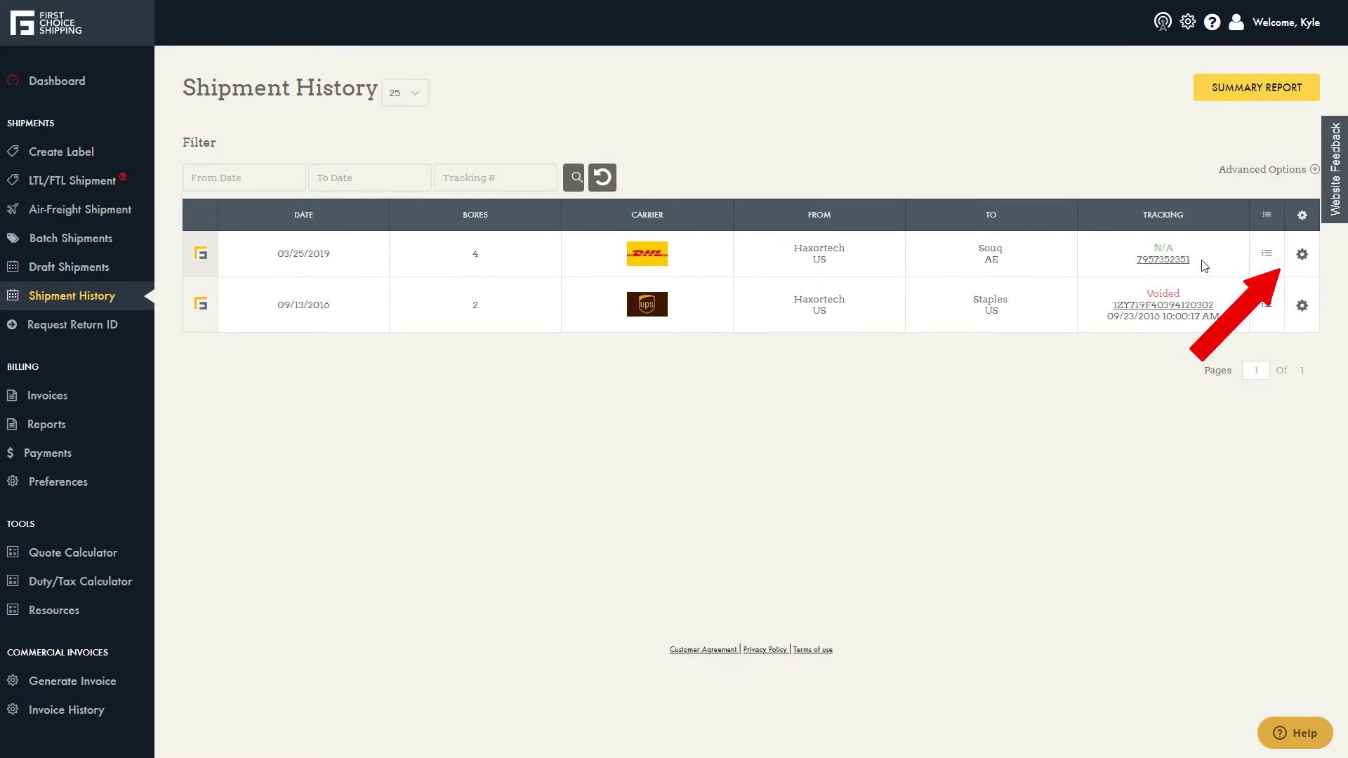
pyautogui.click(1296, 260)
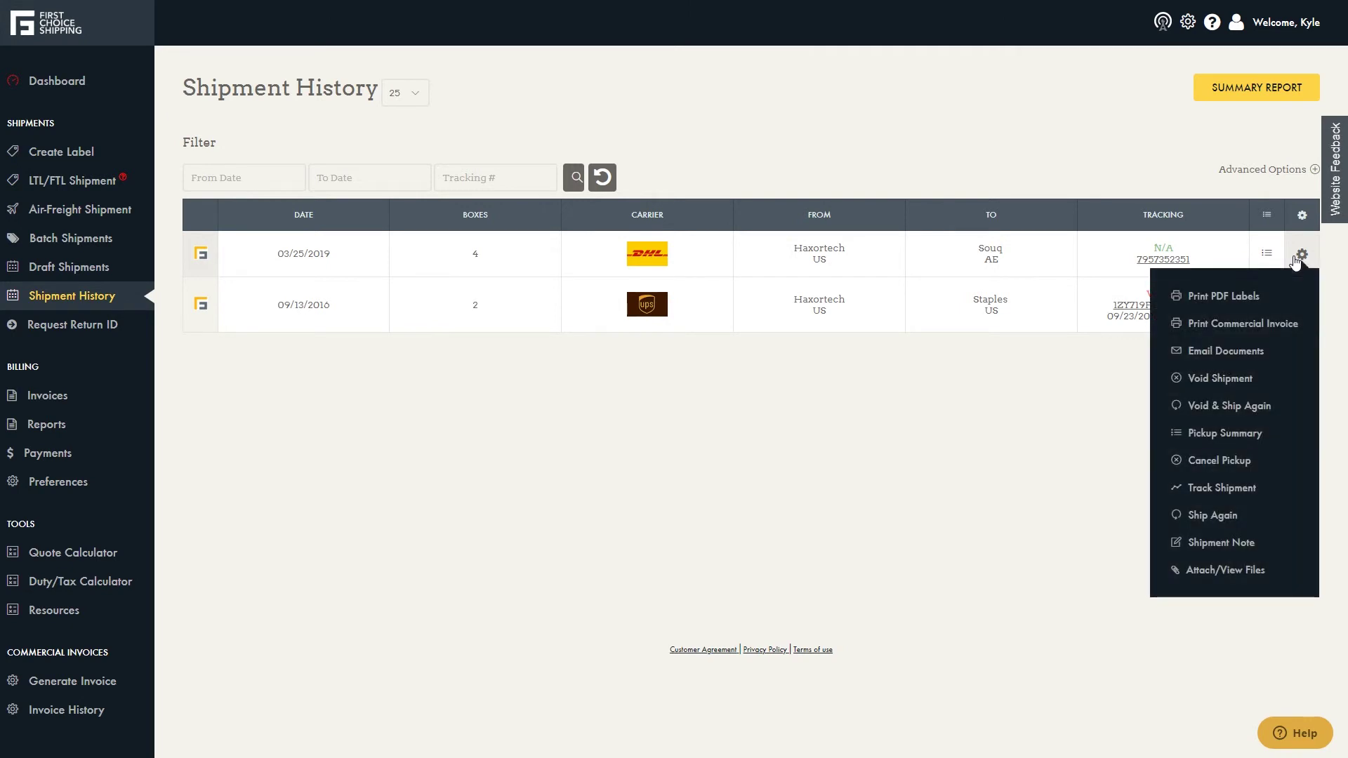